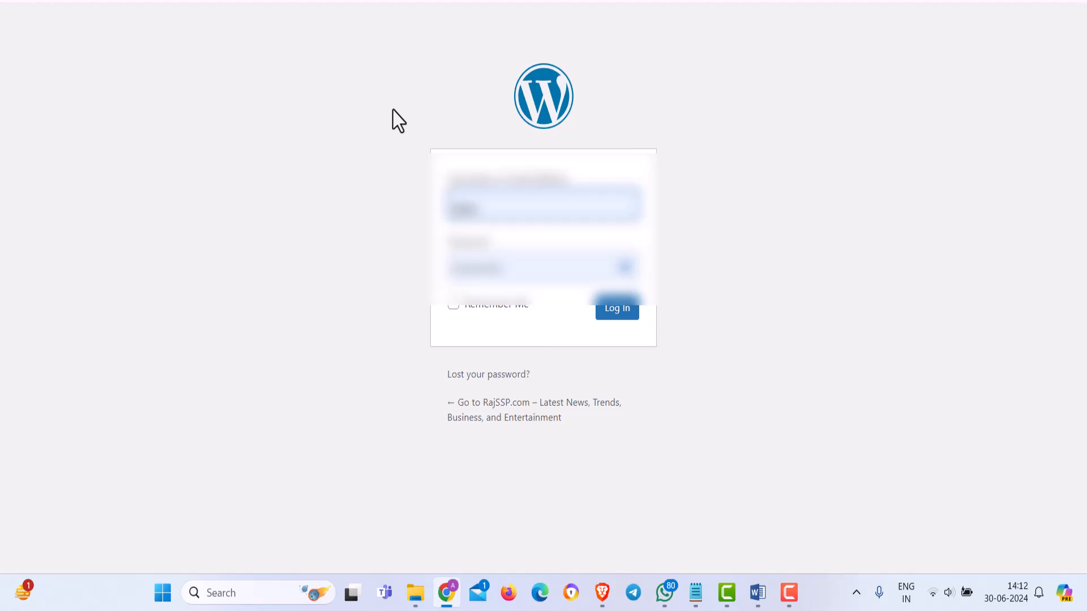
# Step: Log in to the WordPress site with the saved username and password
pyautogui.click(495, 214)
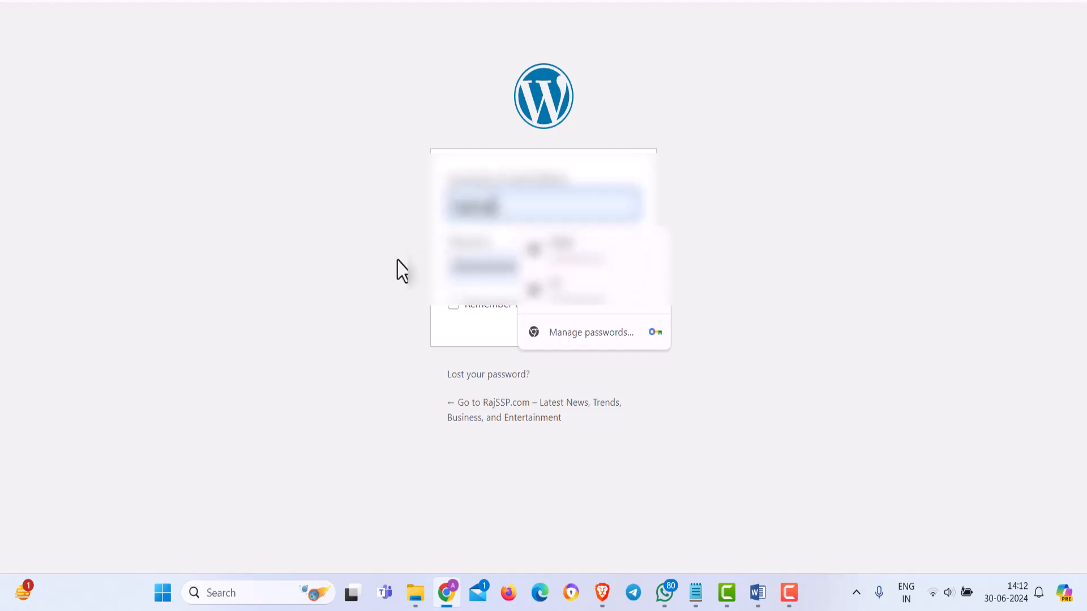
pyautogui.click(399, 260)
pyautogui.click(481, 266)
pyautogui.click(352, 313)
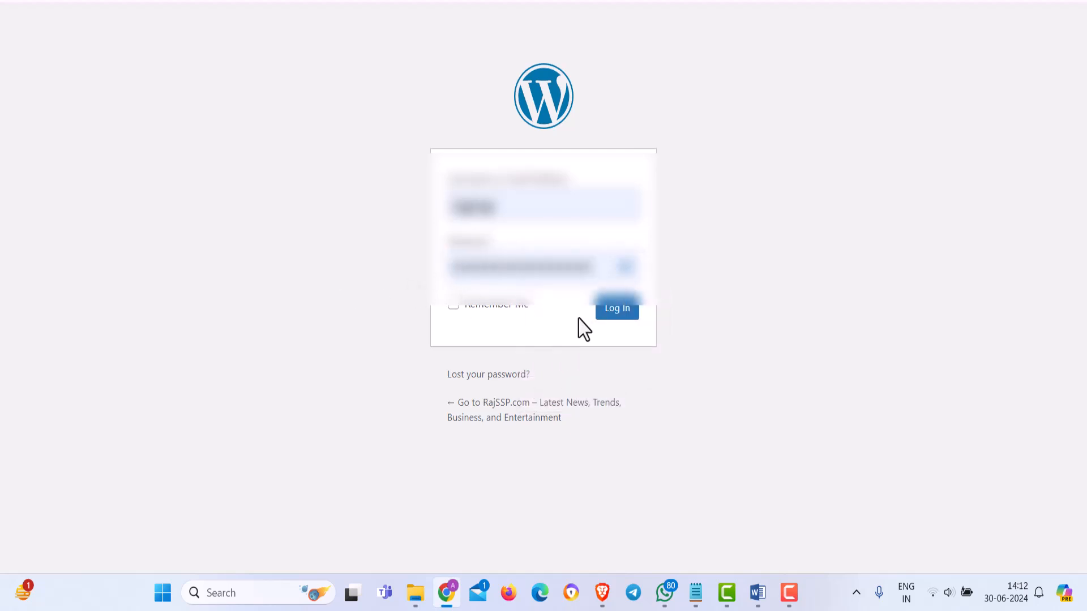
pyautogui.click(616, 317)
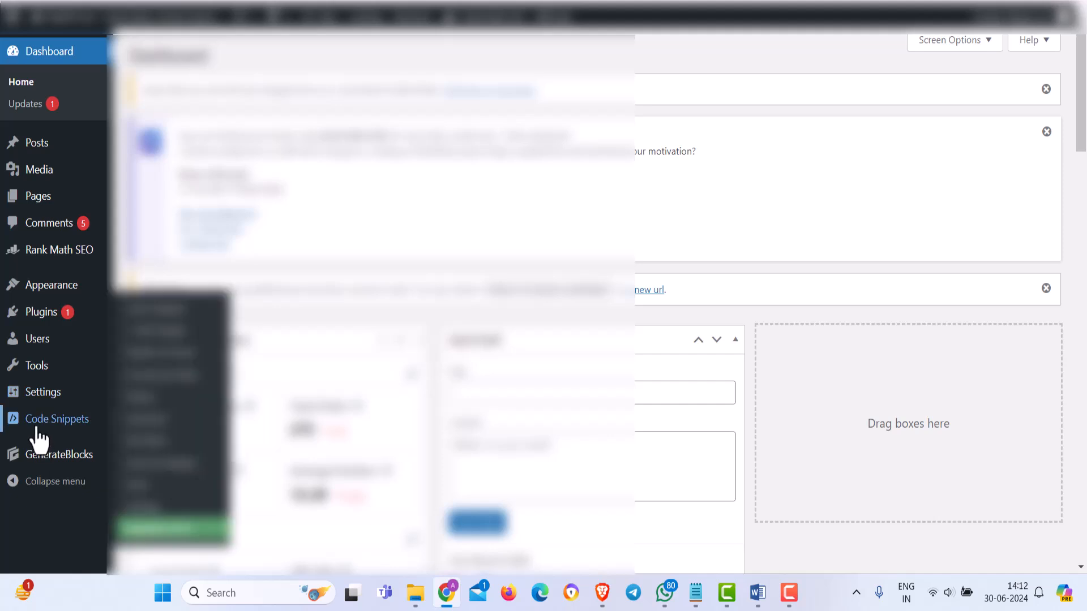
# Step: Add a new blank post from the site's dashboard
pyautogui.moveTo(53, 389)
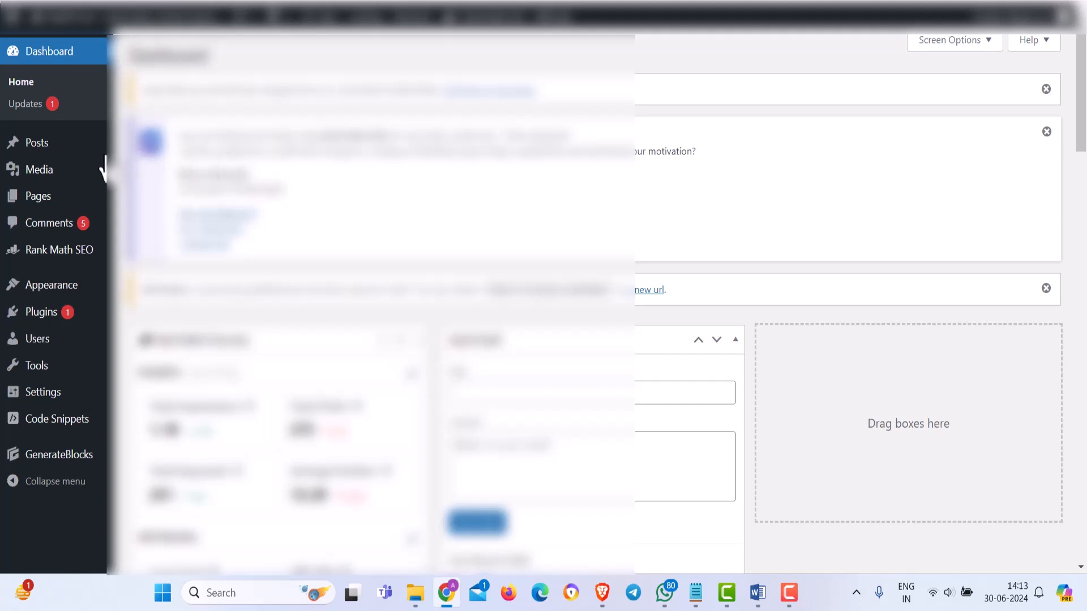
pyautogui.moveTo(73, 149)
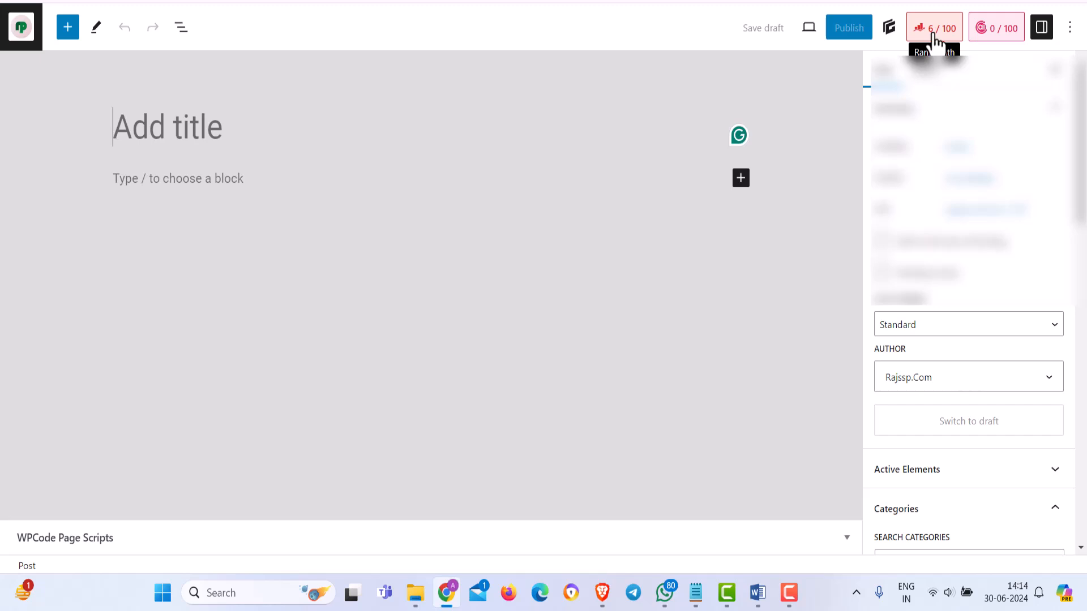
# Step: Review the new post's settings, including the author, categories, tags and featured image options
pyautogui.scroll(-4, 968, 339)
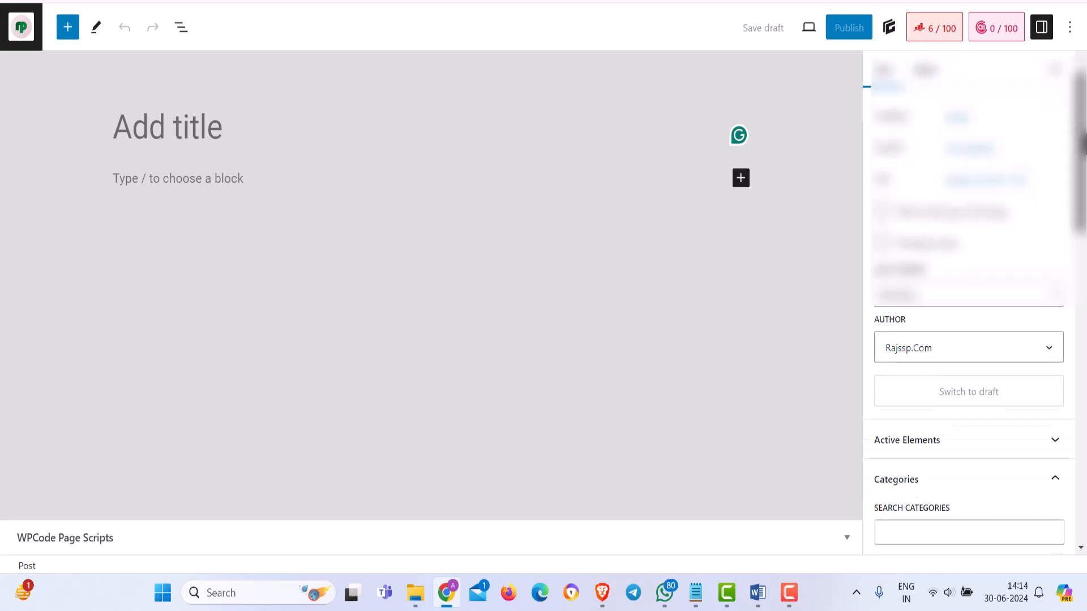
pyautogui.click(981, 287)
pyautogui.click(981, 287)
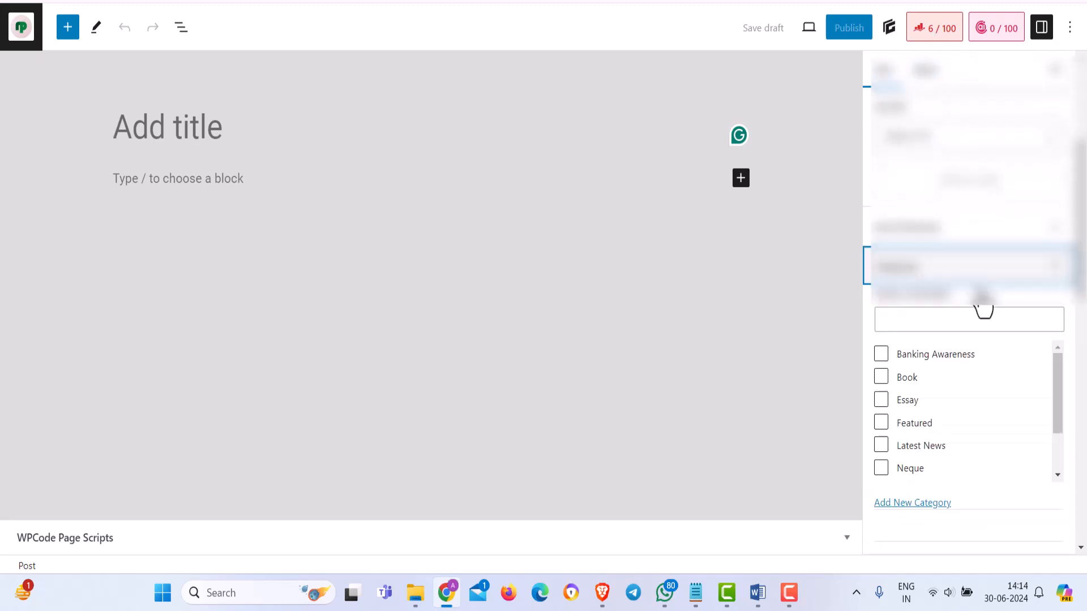
pyautogui.scroll(-2, 1064, 317)
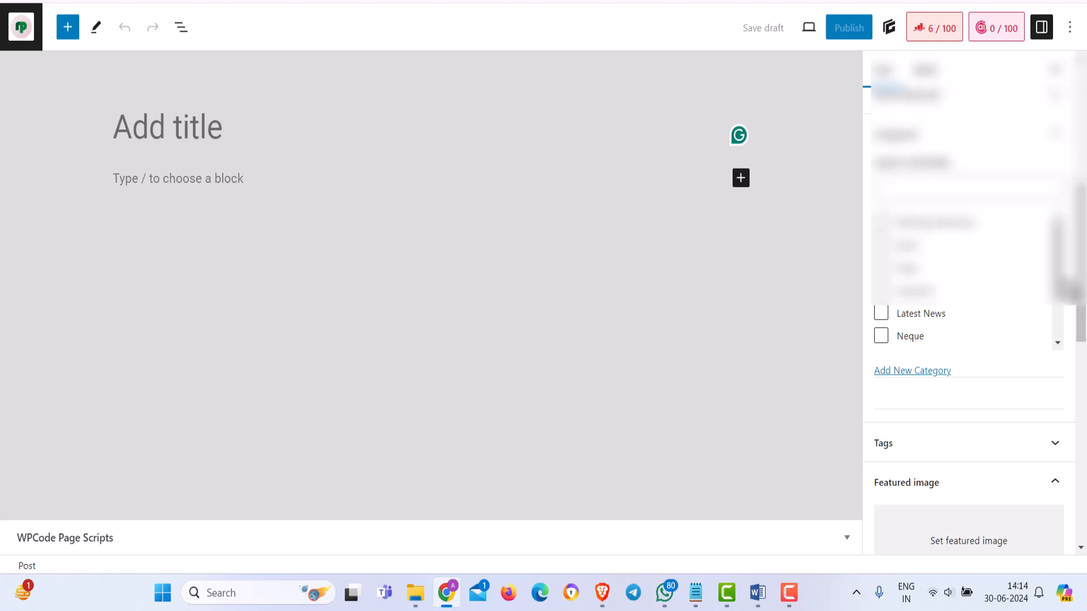
pyautogui.scroll(-3, 1067, 312)
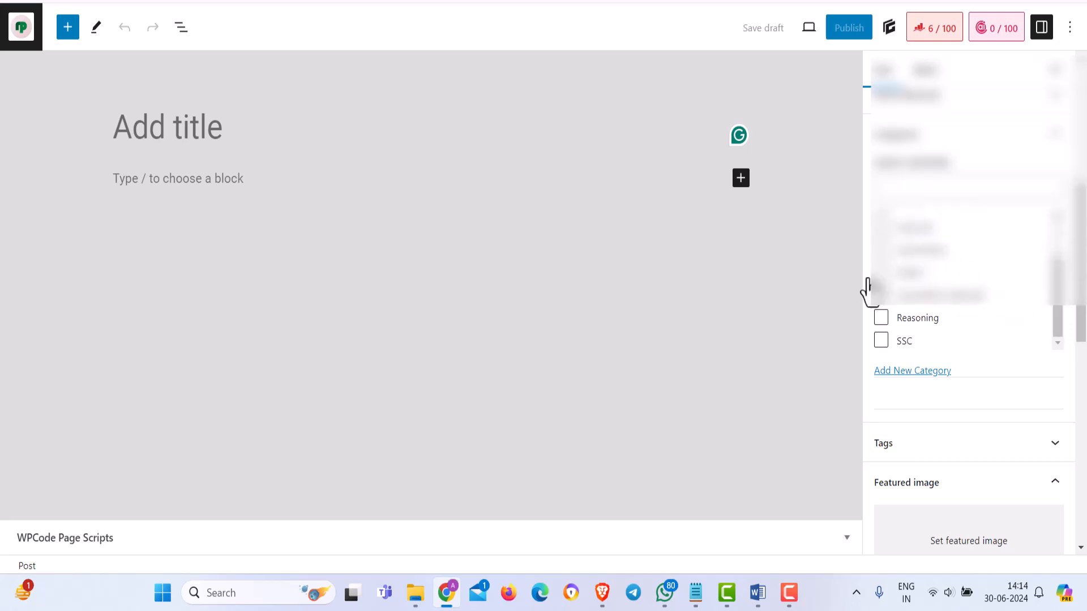
pyautogui.scroll(-3, 1036, 286)
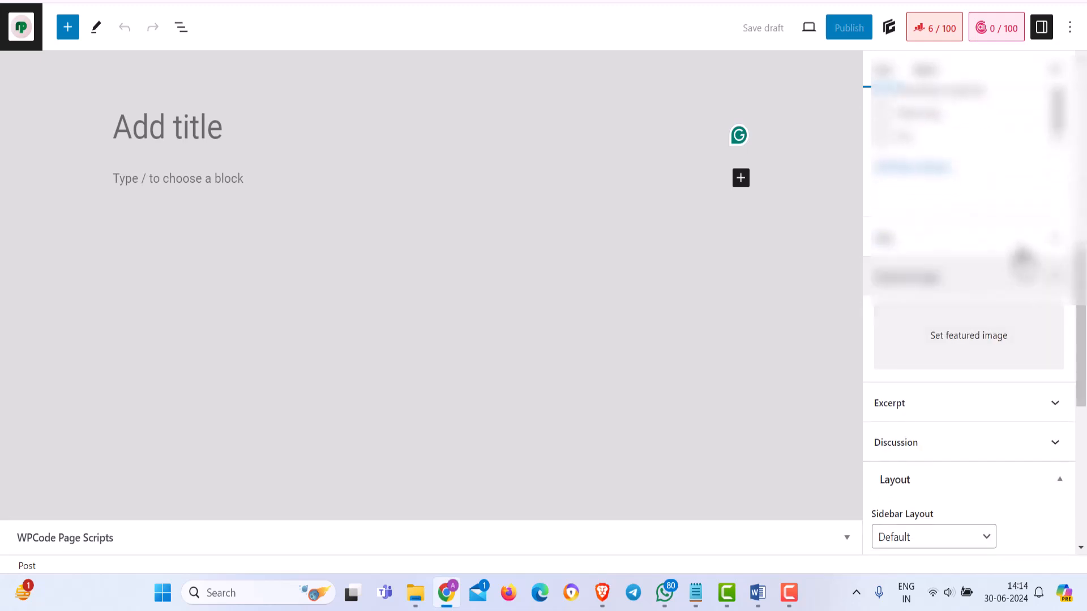
pyautogui.click(1022, 249)
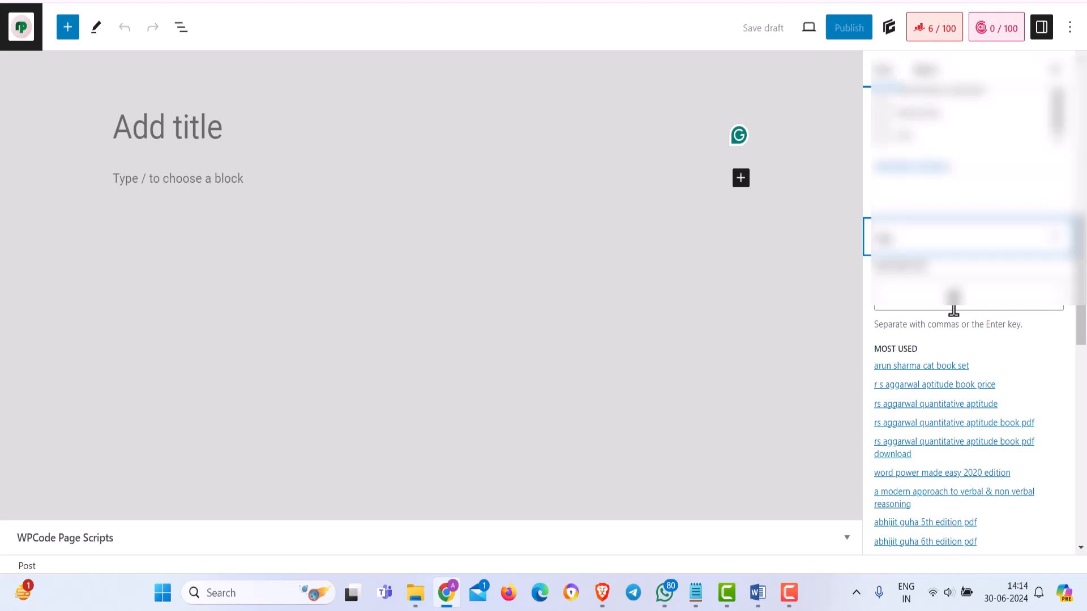
pyautogui.click(954, 304)
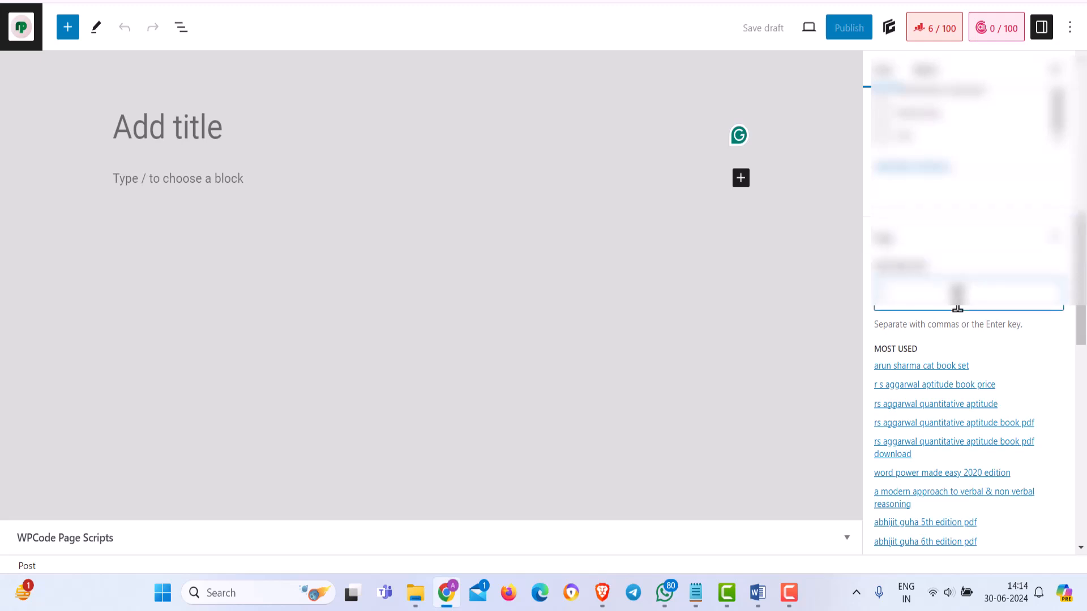
pyautogui.scroll(-5, 1036, 372)
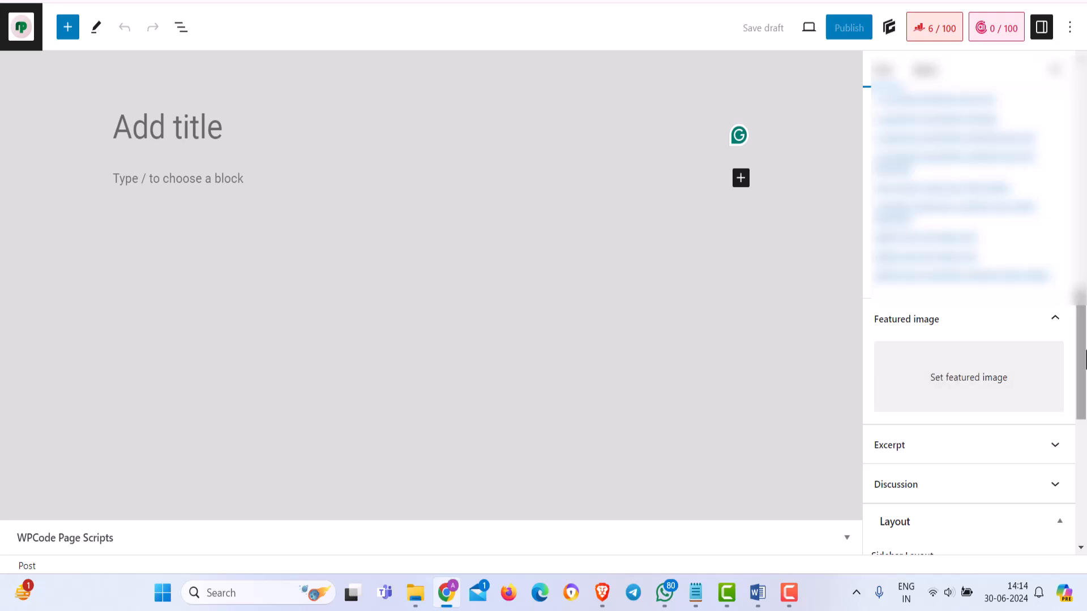
pyautogui.moveTo(1084, 359); pyautogui.dragTo(1084, 162)
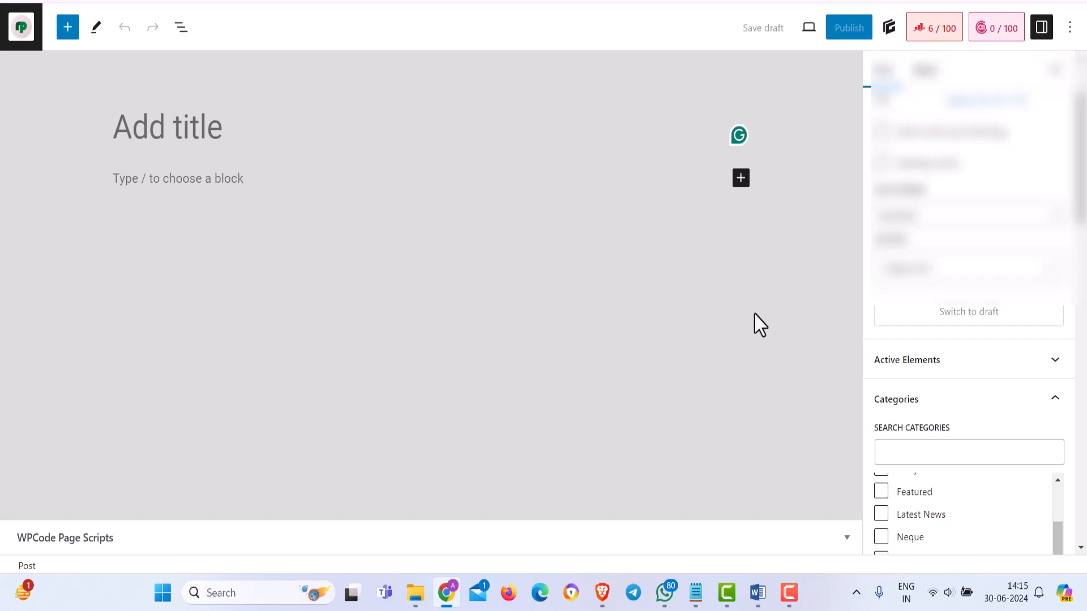
# Step: Copy the entire Satpura National Park Travel Guide article from Word and paste it into the new WordPress post
pyautogui.click(759, 594)
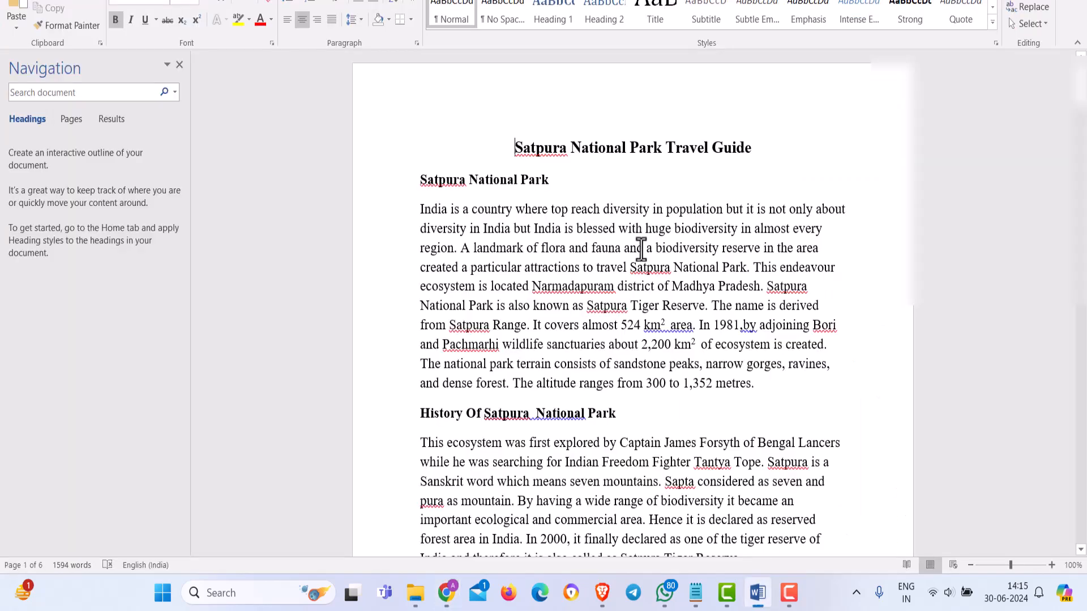
pyautogui.hotkey('ctrl', 'a')
pyautogui.click(447, 594)
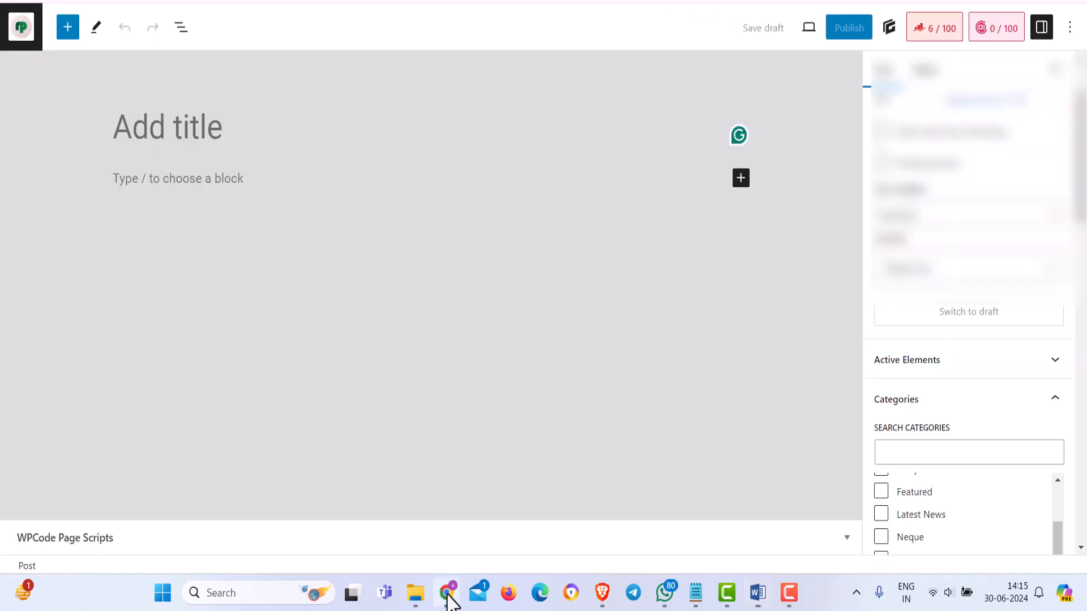
pyautogui.click(205, 139)
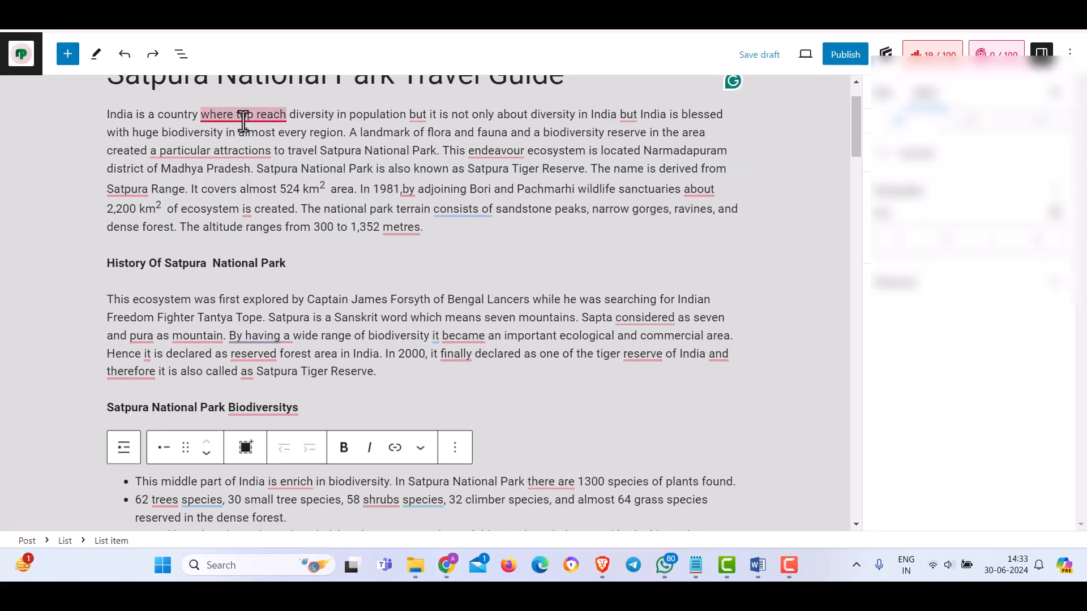
# Step: Check the Grammarly suggestion for the phrase "where top reach" in the first paragraph
pyautogui.moveTo(243, 121)
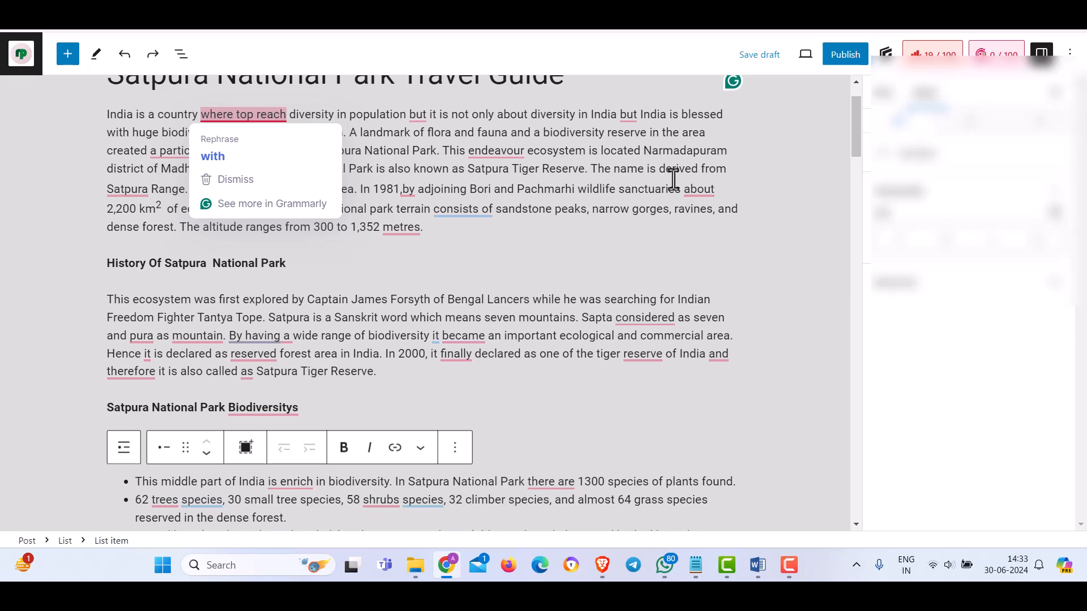
pyautogui.click(675, 184)
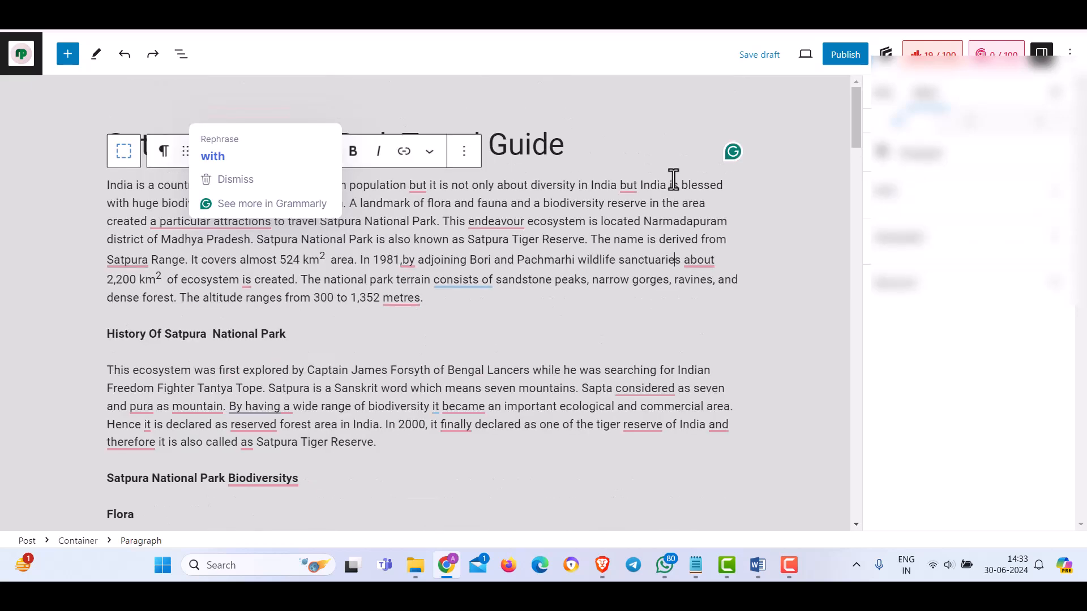
# Step: Convert the "History Of Satpura National Park" paragraph into a Heading 2 block
pyautogui.click(108, 336)
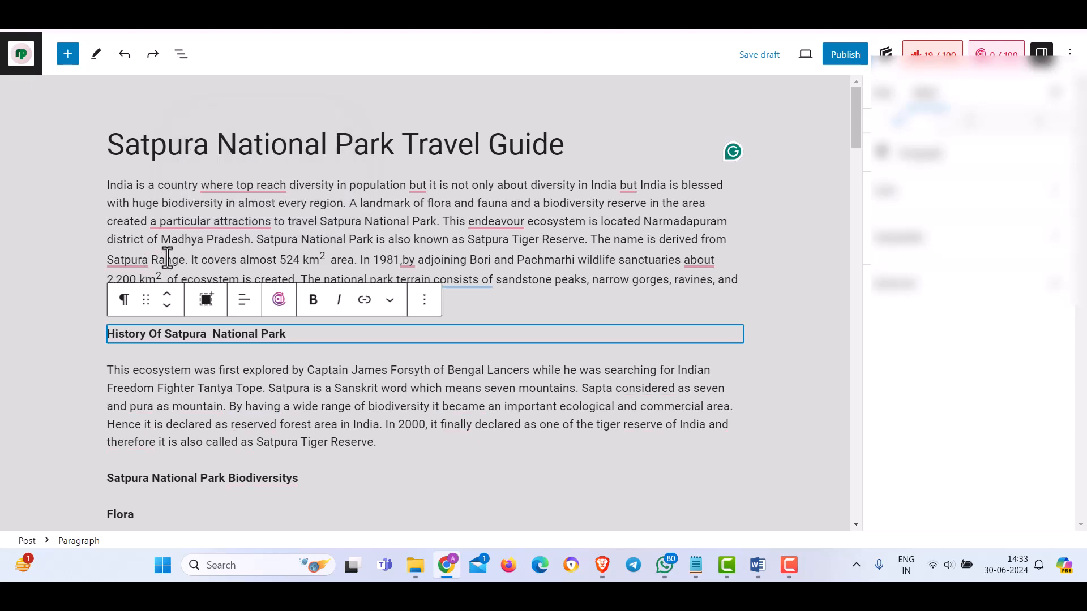
pyautogui.click(124, 304)
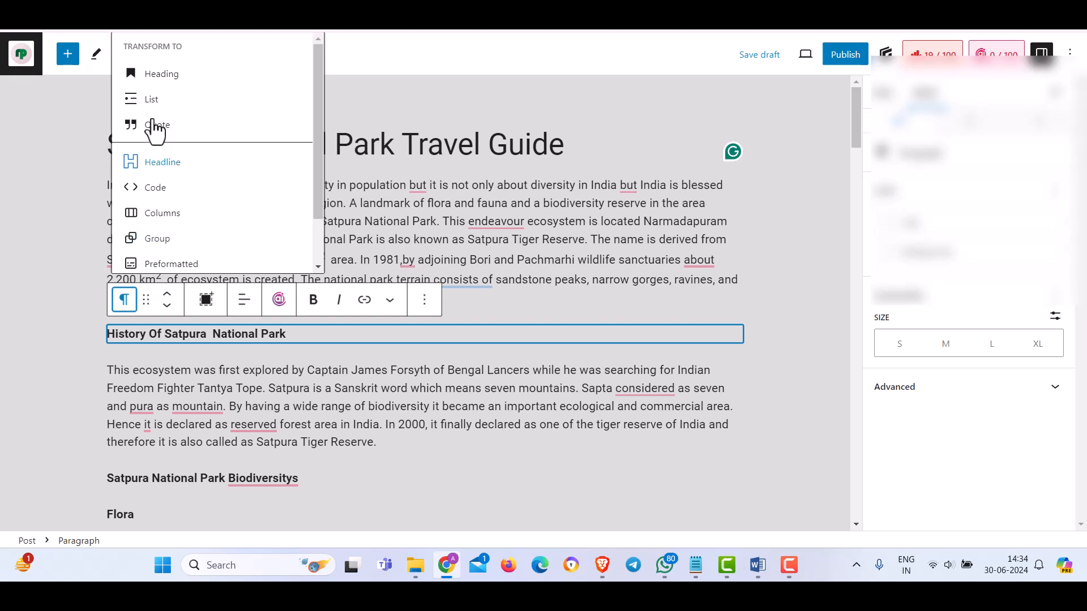
pyautogui.click(162, 74)
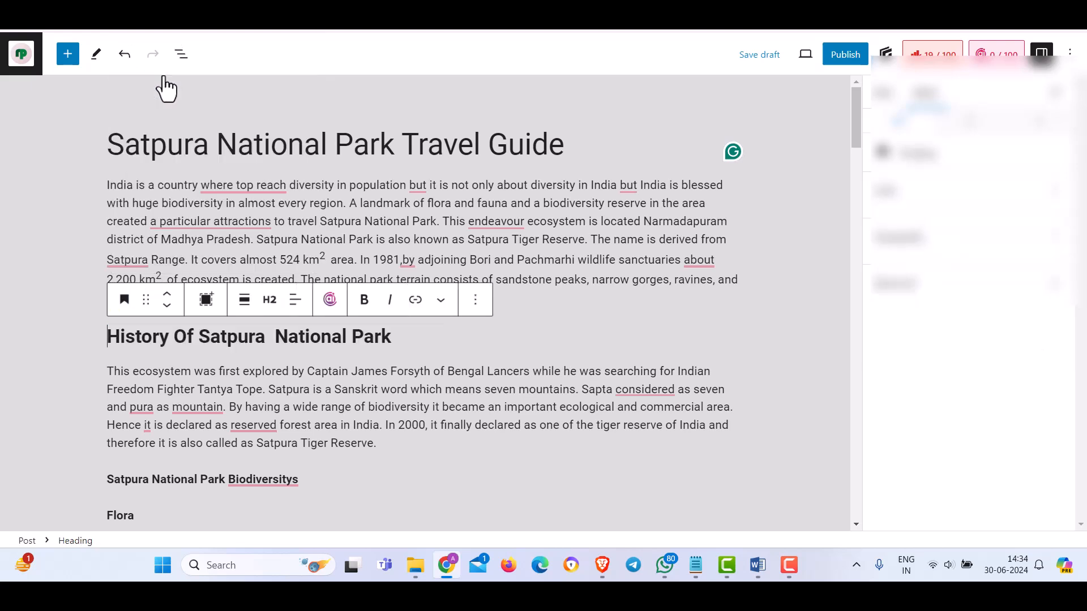
pyautogui.click(270, 302)
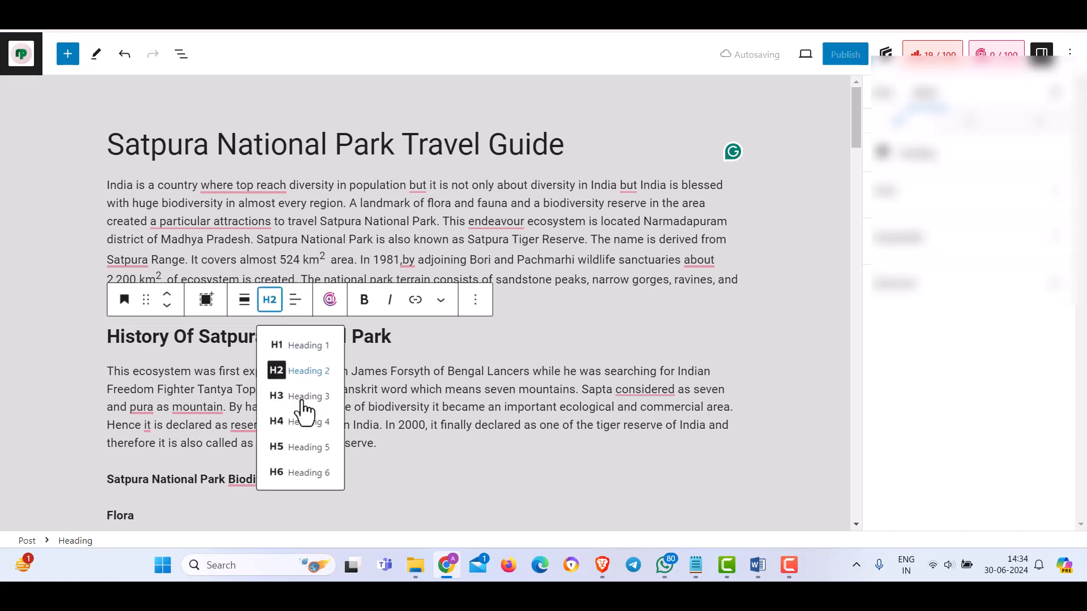
pyautogui.click(406, 387)
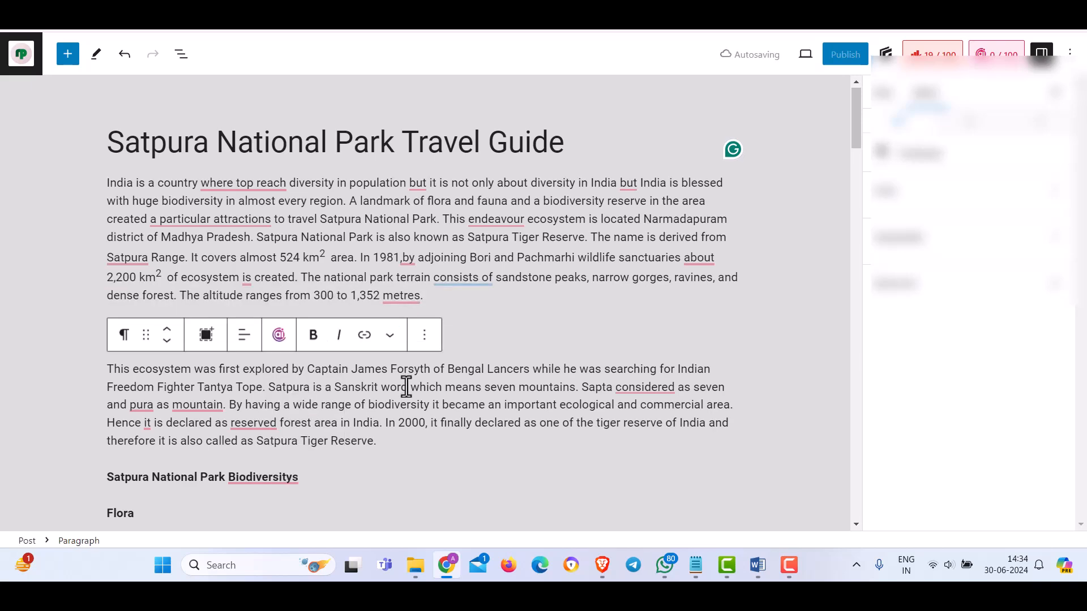
# Step: Convert the "Satpura National Park Biodiversitys" paragraph into a Heading 2 block
pyautogui.scroll(-4, 406, 387)
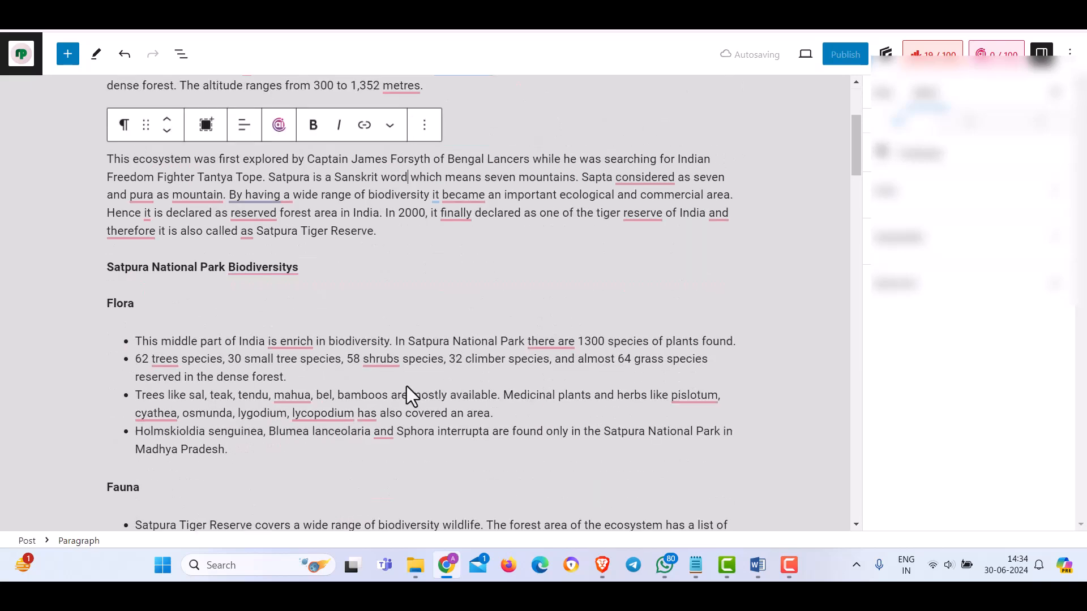
pyautogui.click(108, 269)
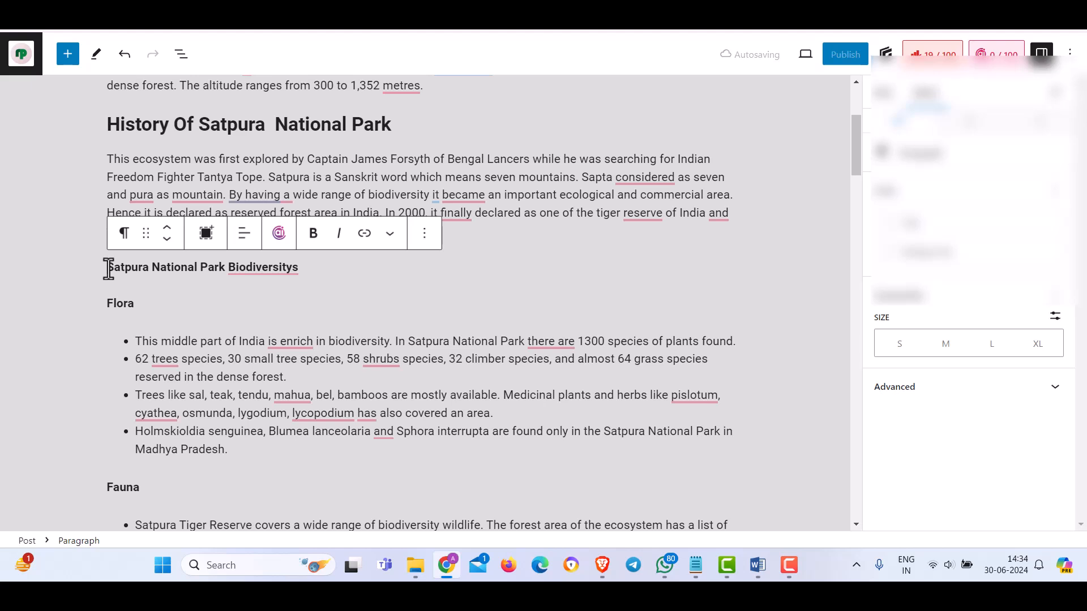
pyautogui.write('##')
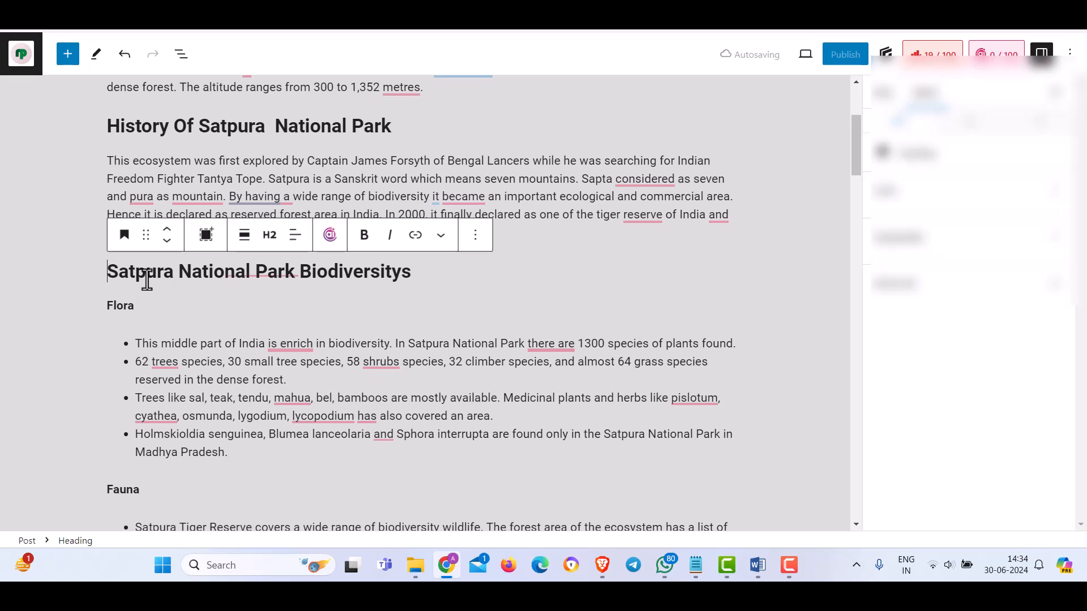
pyautogui.click(425, 277)
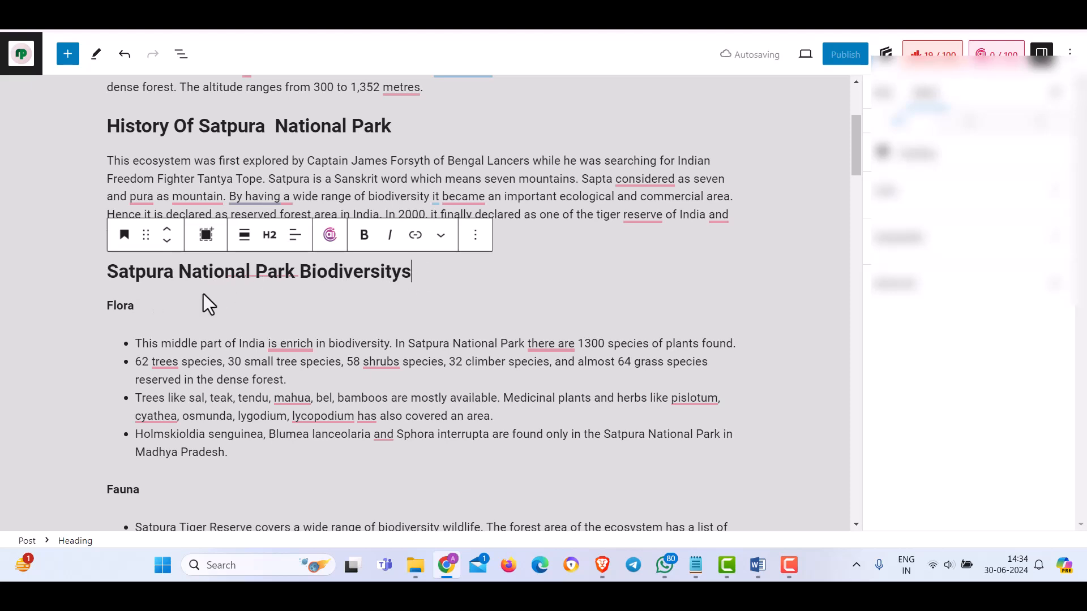
# Step: Convert the "Flora" paragraph into a Heading 3 block
pyautogui.doubleClick(126, 306)
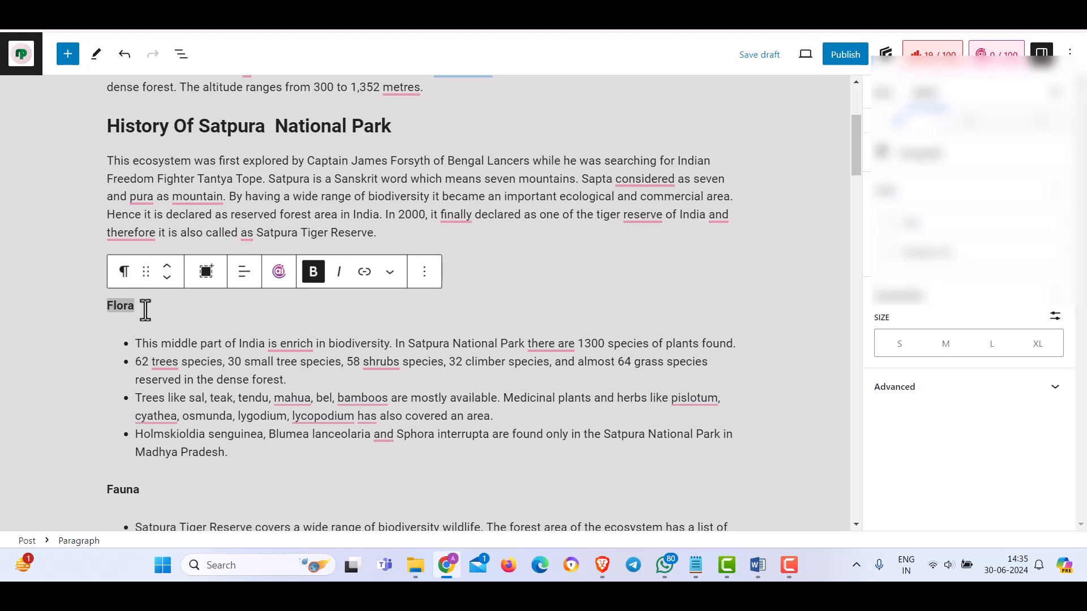
pyautogui.click(108, 309)
pyautogui.write('###')
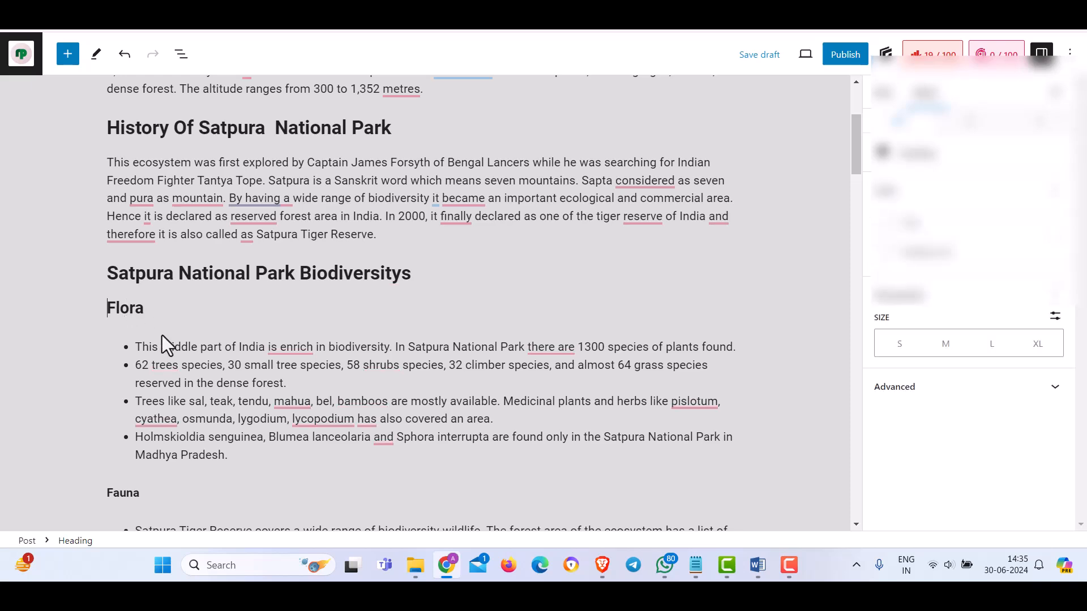
# Step: Look through the remaining article sections after Flora, from Fauna to Bee Fall, for subheadings that still need formatting
pyautogui.scroll(-2, 162, 336)
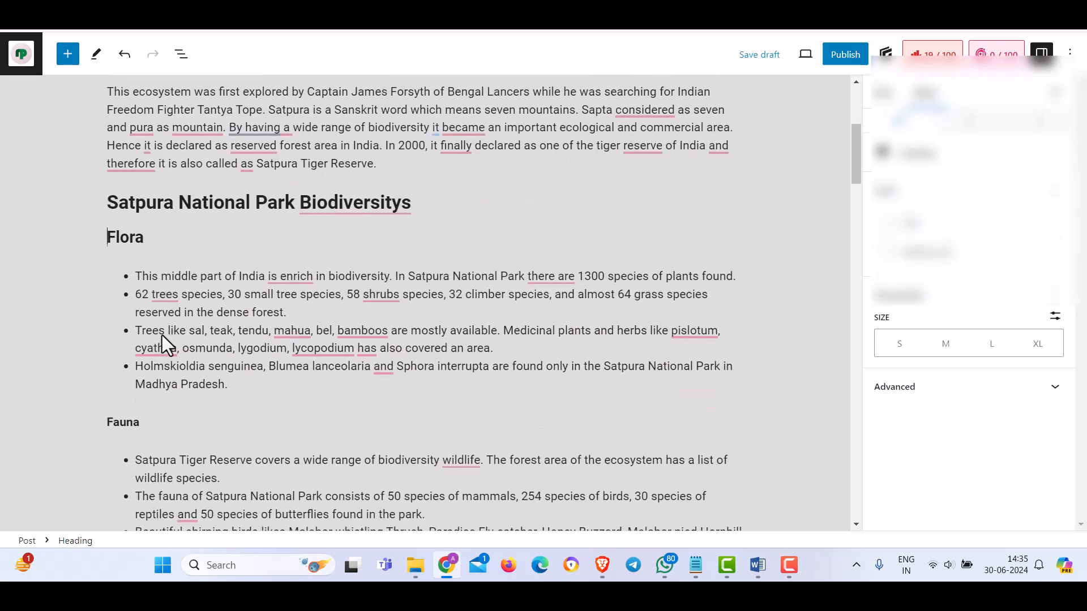
pyautogui.scroll(-4, 162, 335)
pyautogui.scroll(-2, 162, 334)
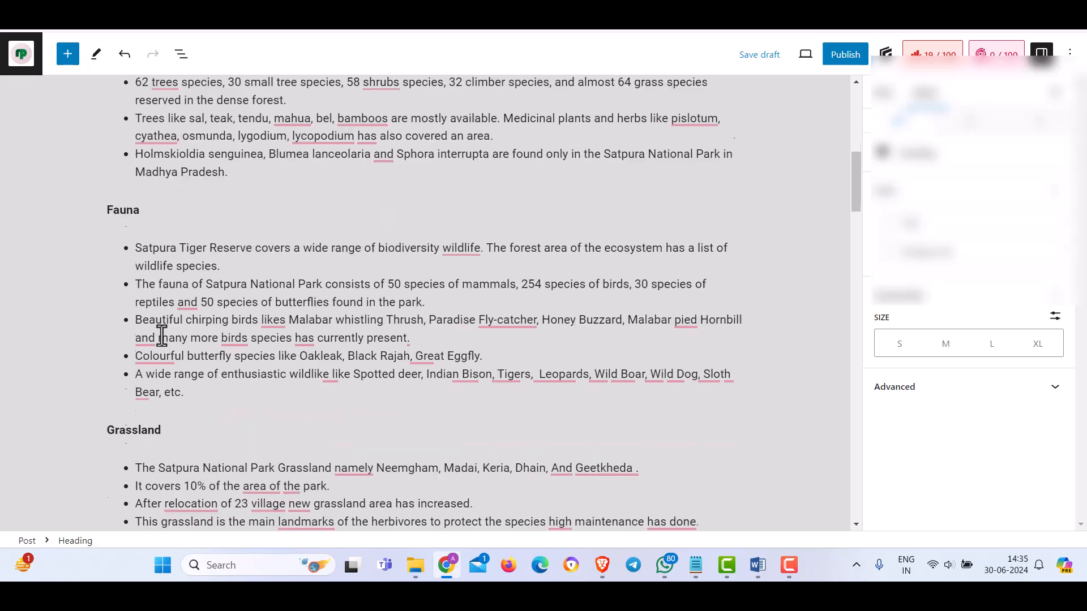
pyautogui.scroll(-2, 158, 354)
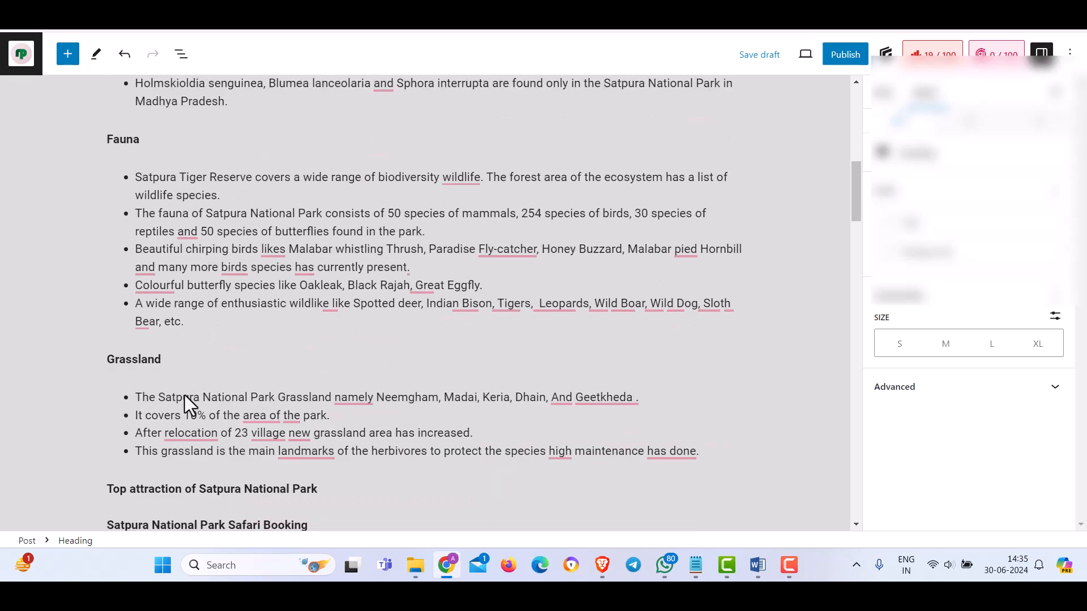
pyautogui.scroll(-6, 187, 396)
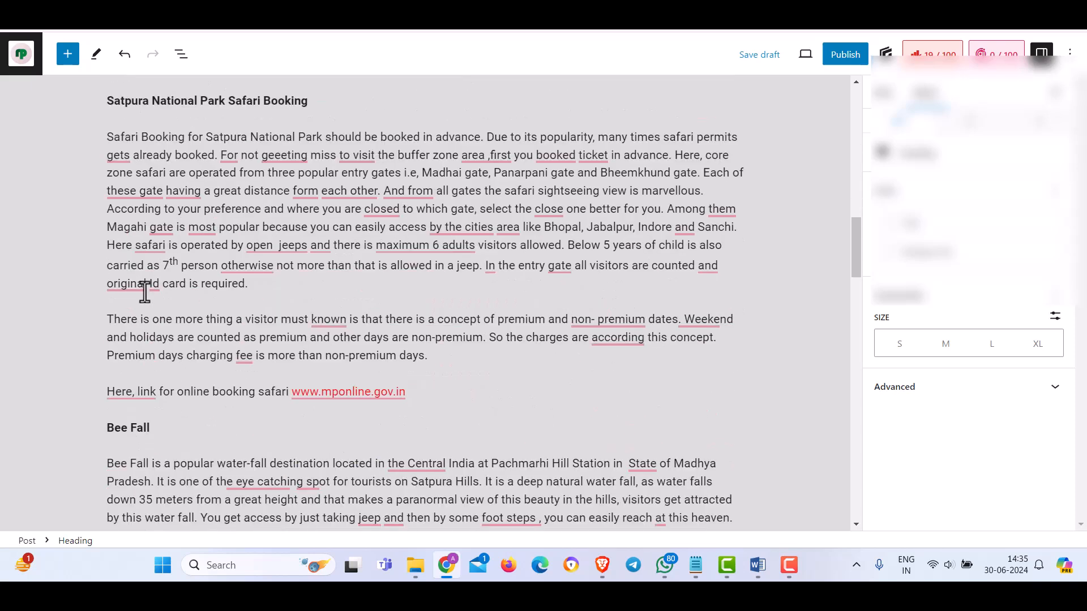
pyautogui.scroll(1, 145, 292)
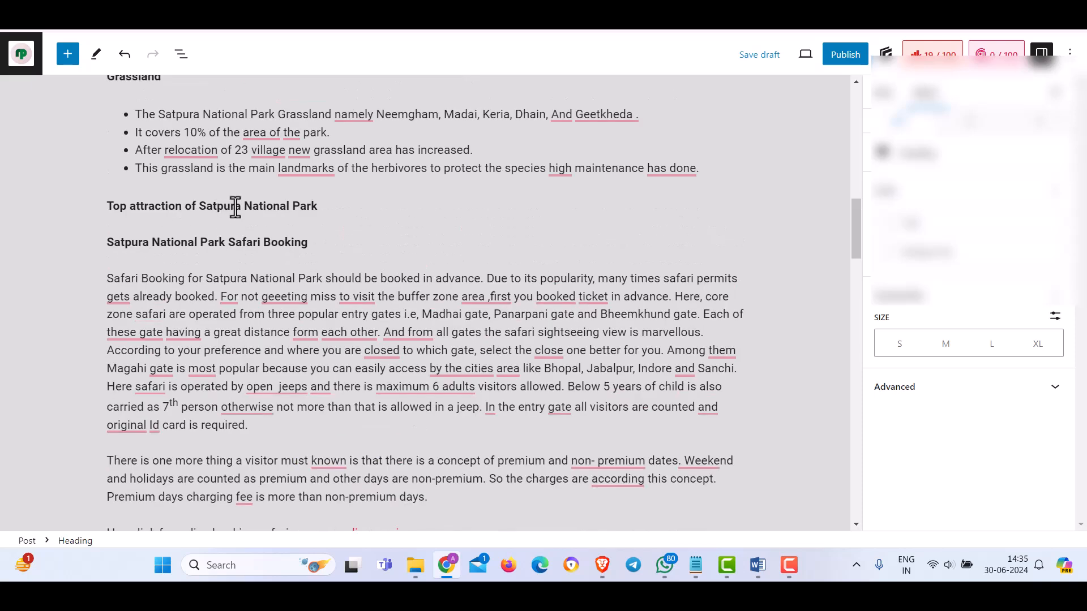
# Step: Convert the "Top attraction of Satpura National Park" paragraph into a Heading 2 block
pyautogui.click(108, 206)
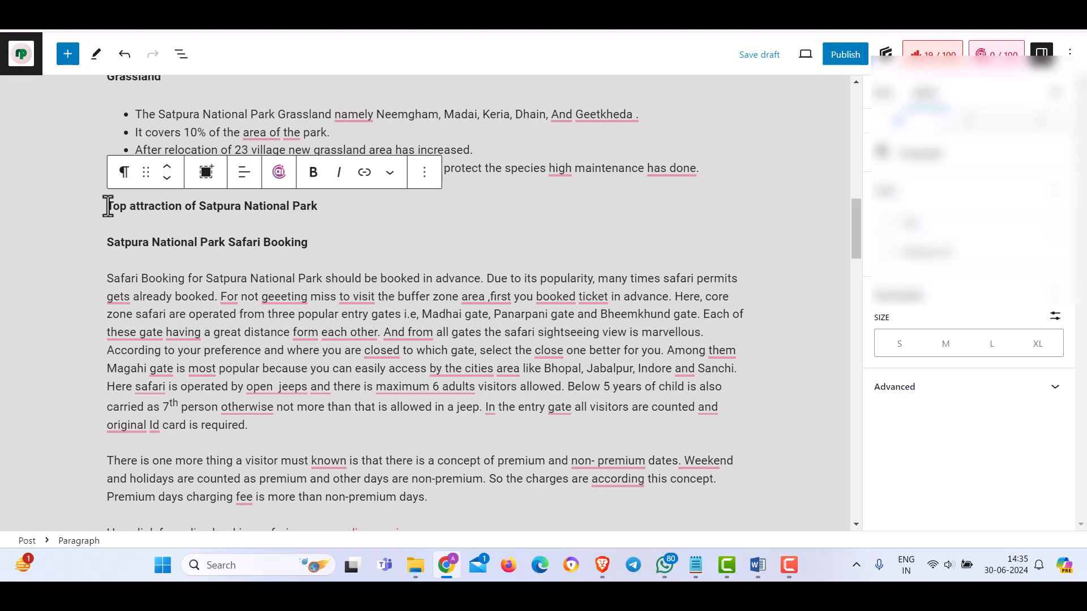
pyautogui.write('##')
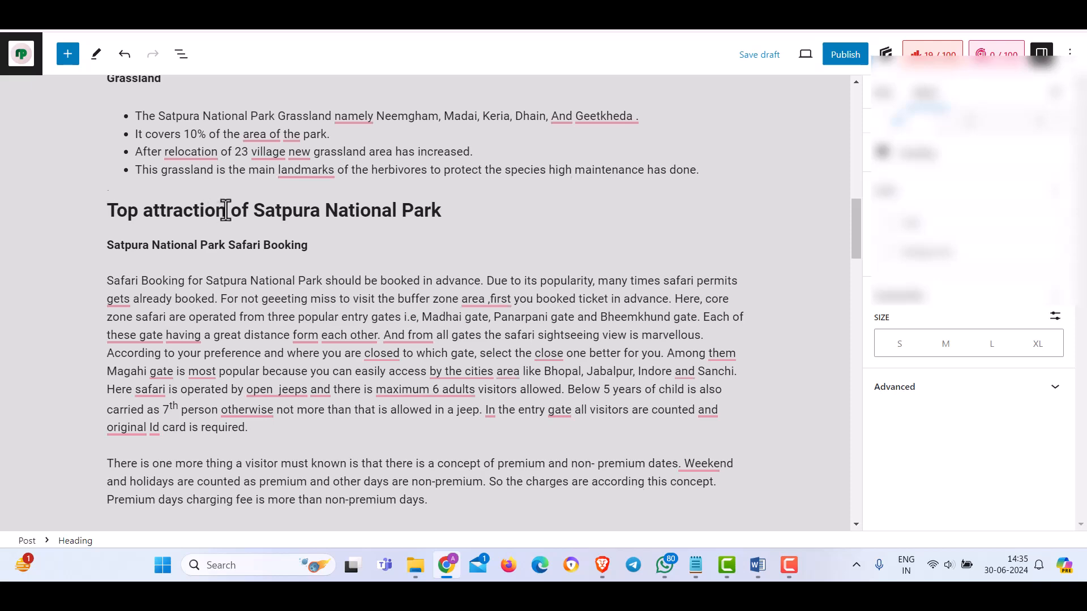
pyautogui.scroll(-7, 226, 211)
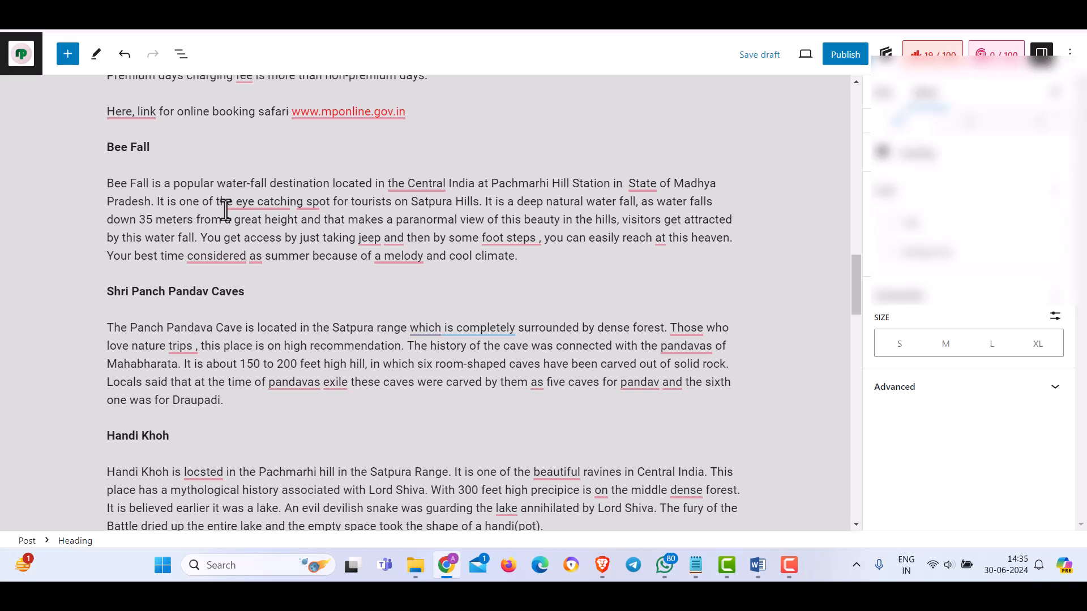
# Step: Copy the phrase "Satpura National Park" from the post title
pyautogui.scroll(16, 339, 187)
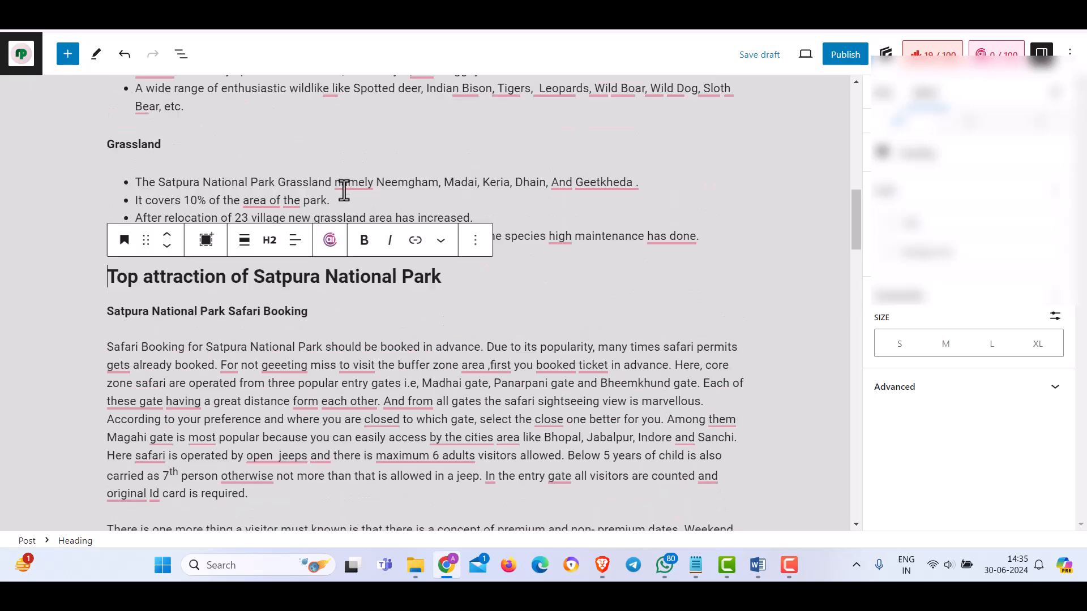
pyautogui.scroll(1, 349, 187)
pyautogui.moveTo(403, 185)
pyautogui.scroll(4, 403, 185)
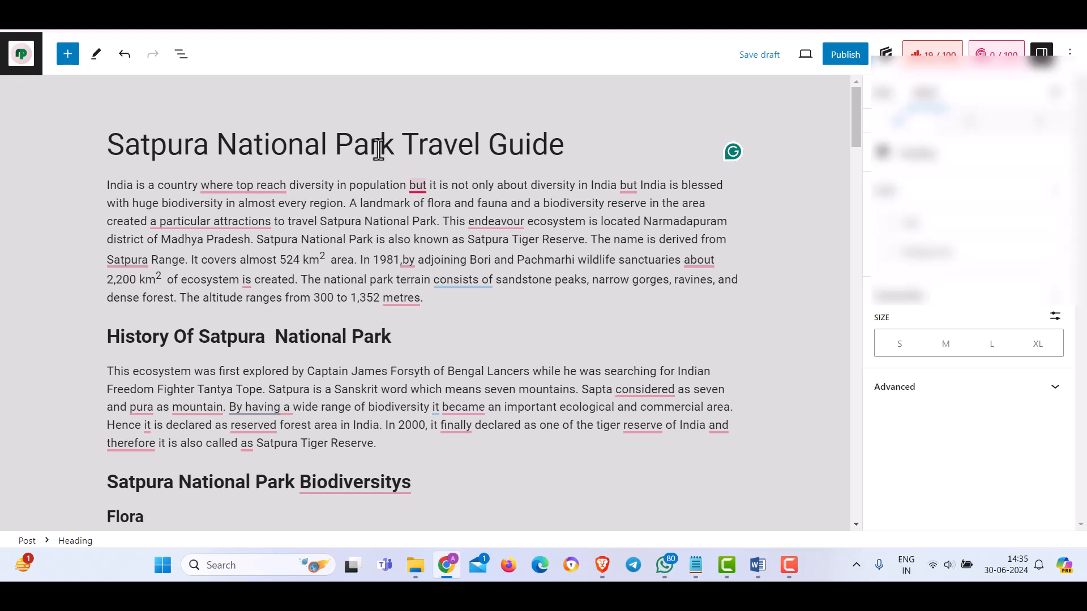
pyautogui.click(395, 139)
pyautogui.keyDown('shift'); pyautogui.click(116, 142); pyautogui.keyUp('shift')
pyautogui.hotkey('ctrl', 'c')
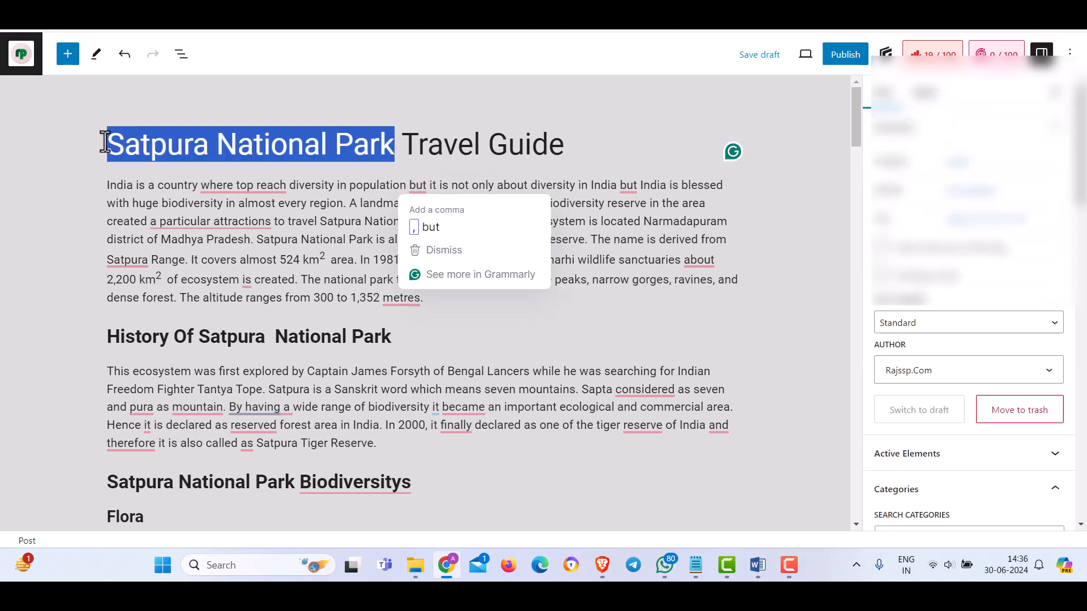
pyautogui.rightClick(172, 146)
pyautogui.click(129, 159)
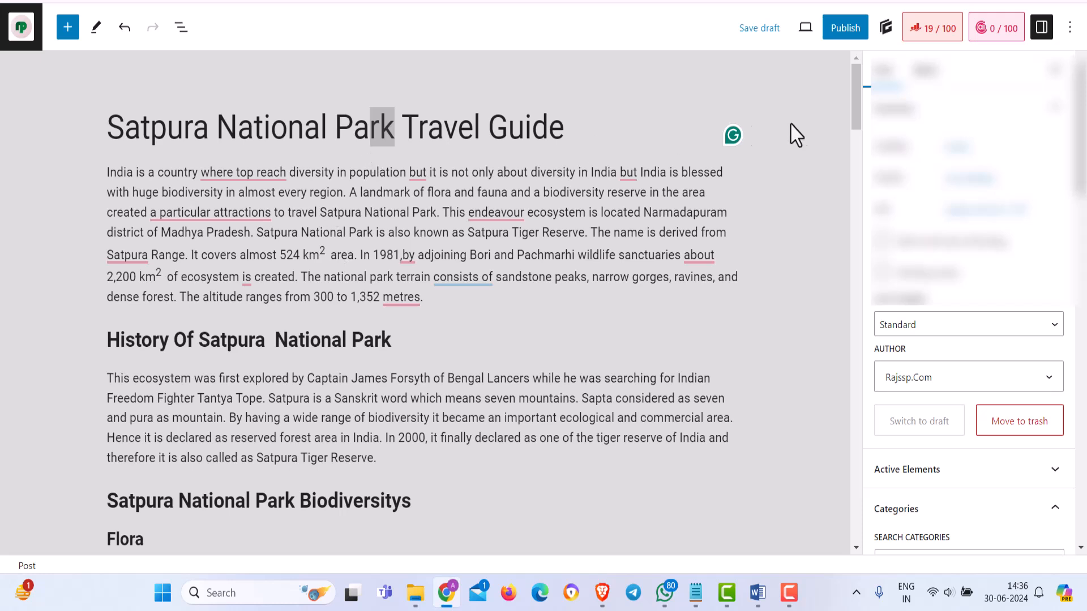
# Step: Open the post's Rank Math SEO settings and set the focus keyword to "Satpura National Park"
pyautogui.click(933, 31)
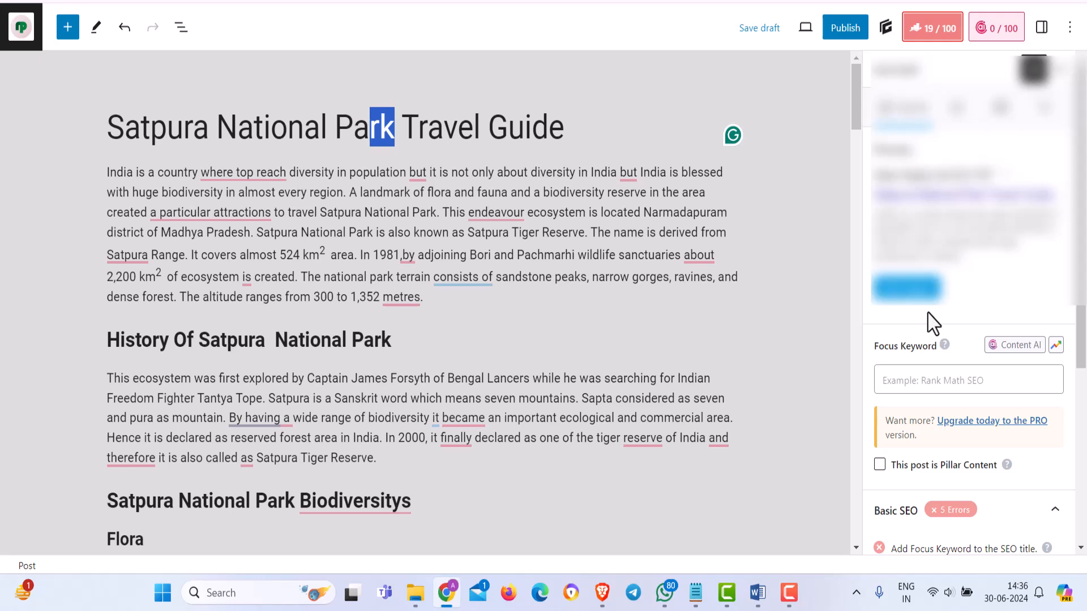
pyautogui.click(940, 39)
pyautogui.click(938, 34)
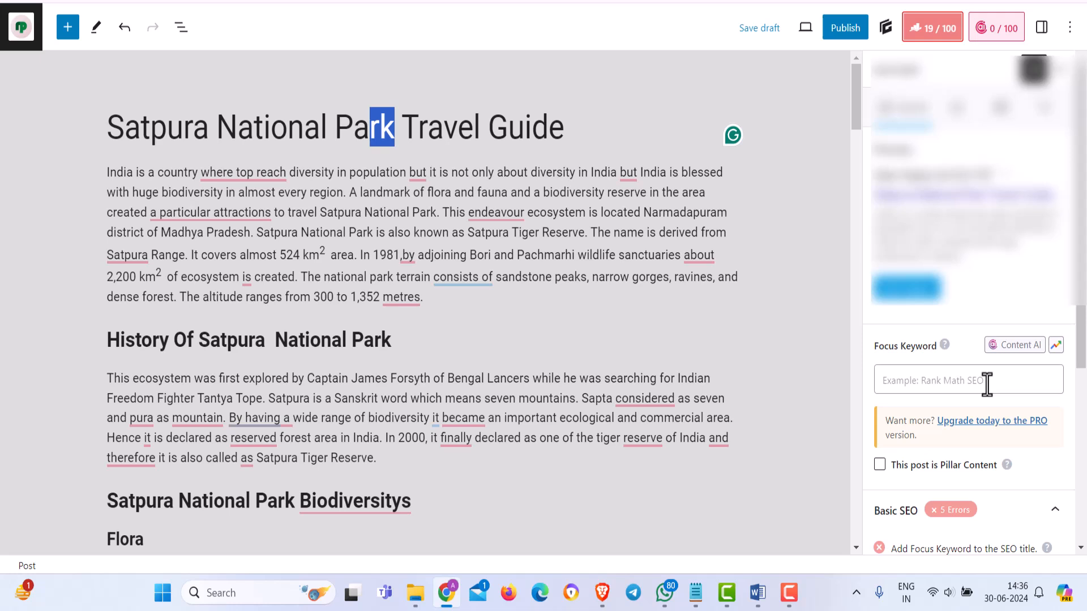
pyautogui.click(911, 384)
pyautogui.hotkey('ctrl', 'v')
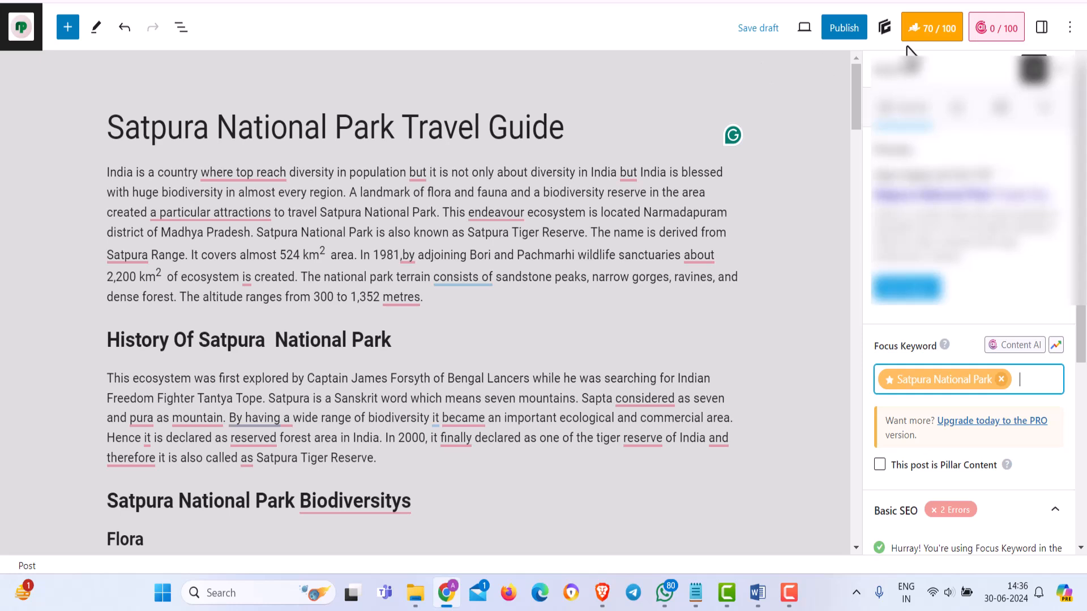
# Step: Examine the Basic SEO checks for the focus keyword and the snippet editor's title, permalink and description fields
pyautogui.moveTo(1082, 115); pyautogui.dragTo(1082, 245)
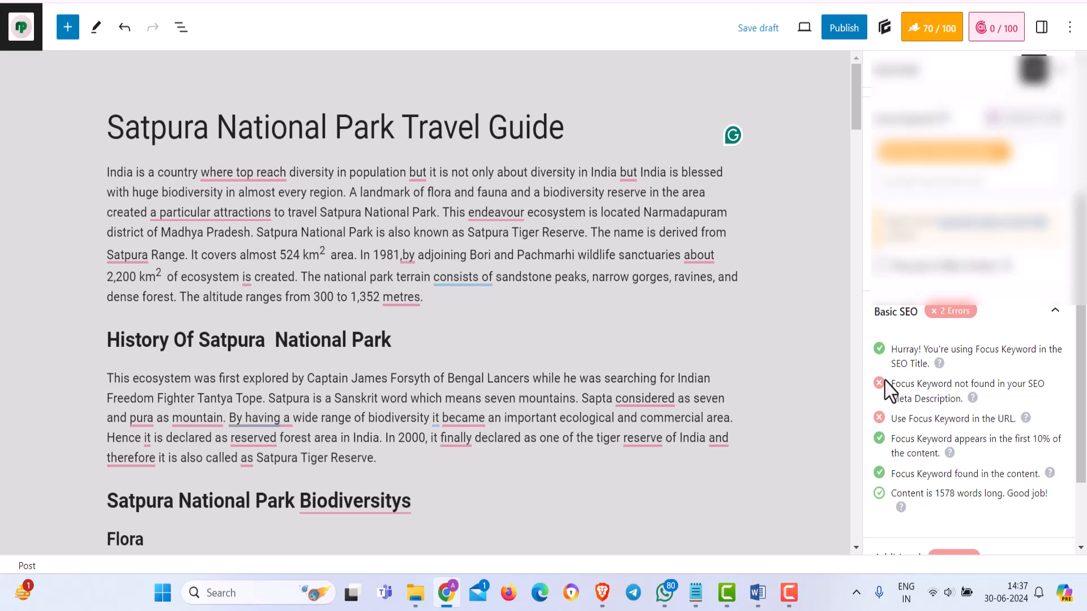
pyautogui.moveTo(890, 386); pyautogui.dragTo(964, 399)
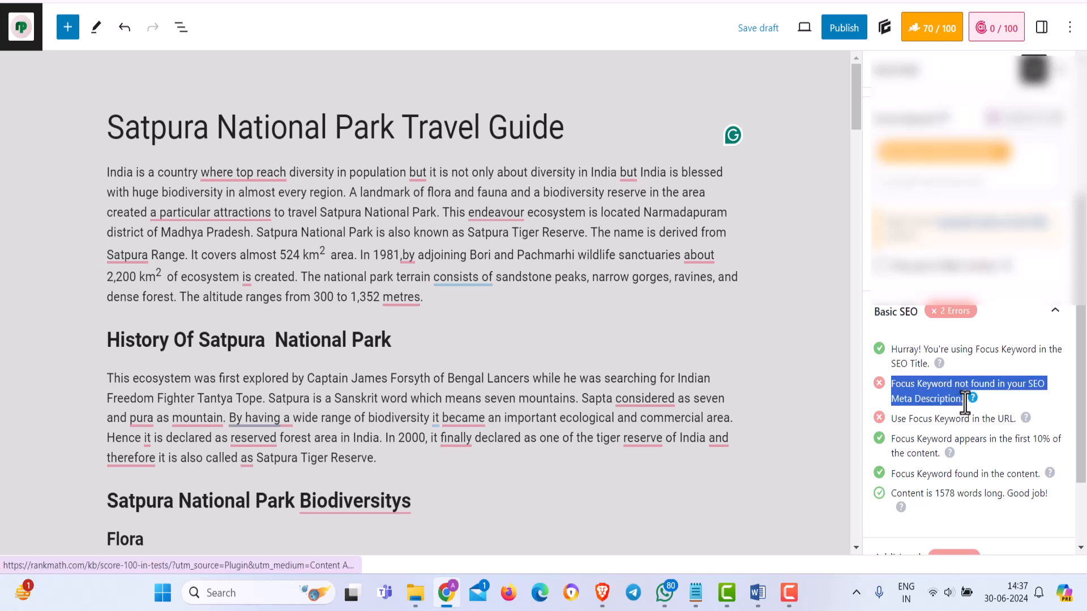
pyautogui.scroll(3, 941, 242)
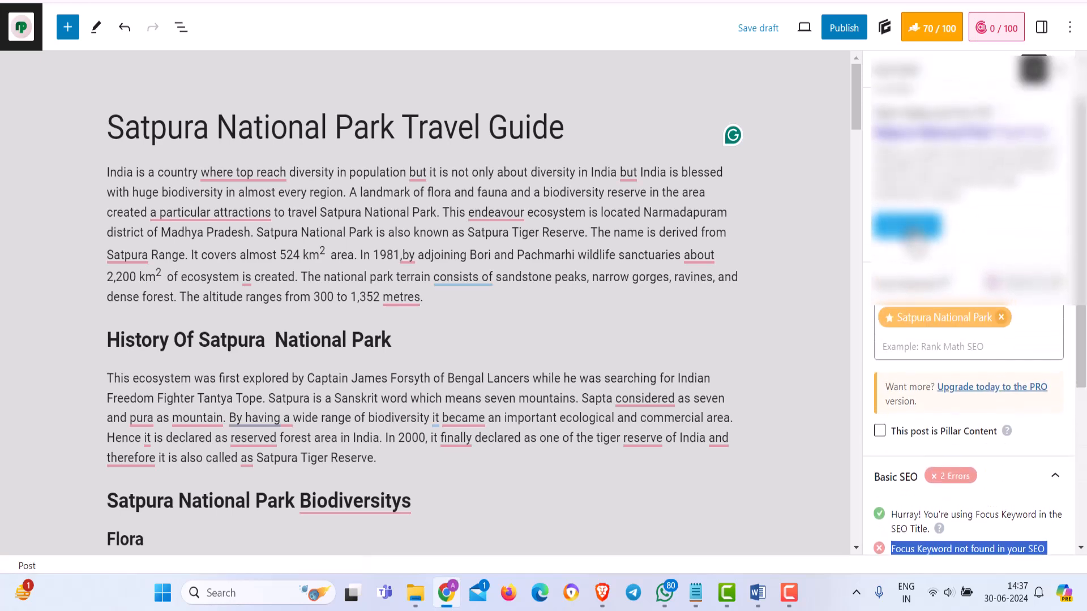
pyautogui.click(908, 232)
pyautogui.click(449, 497)
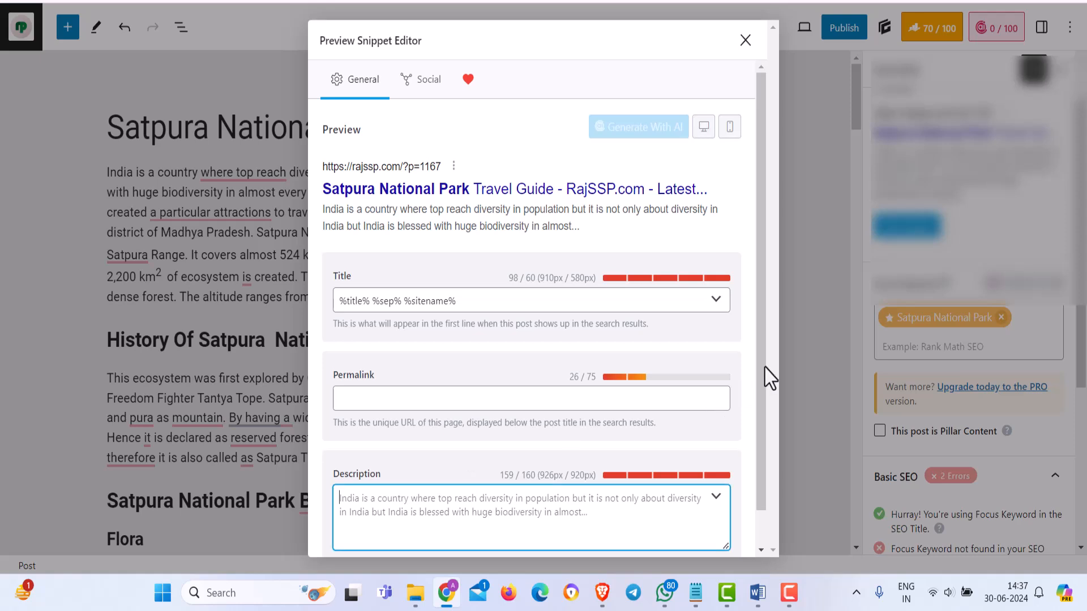
pyautogui.scroll(-1, 759, 446)
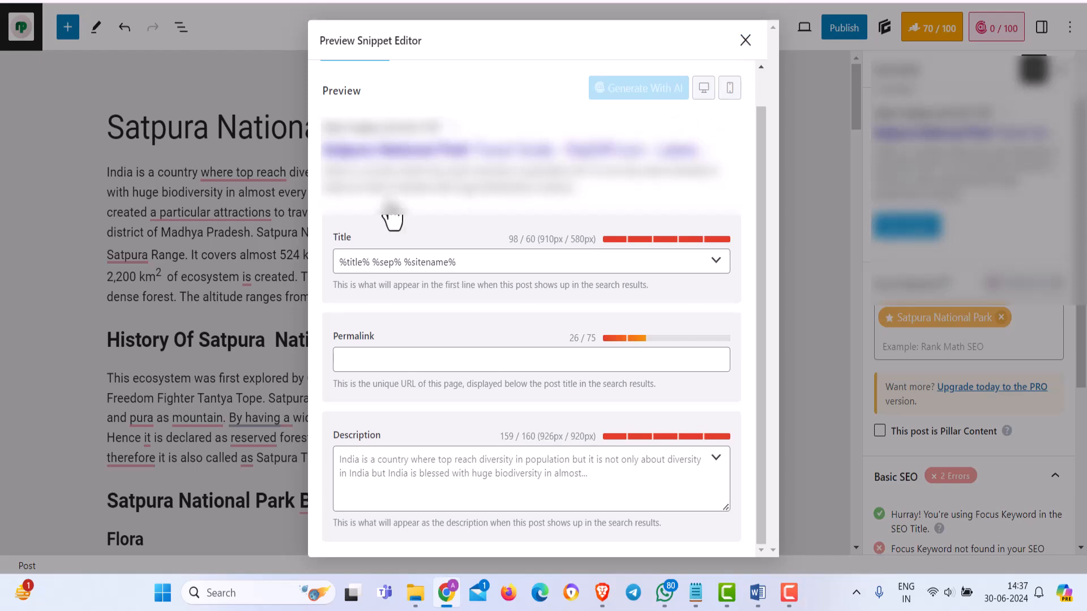
pyautogui.press('Escape')
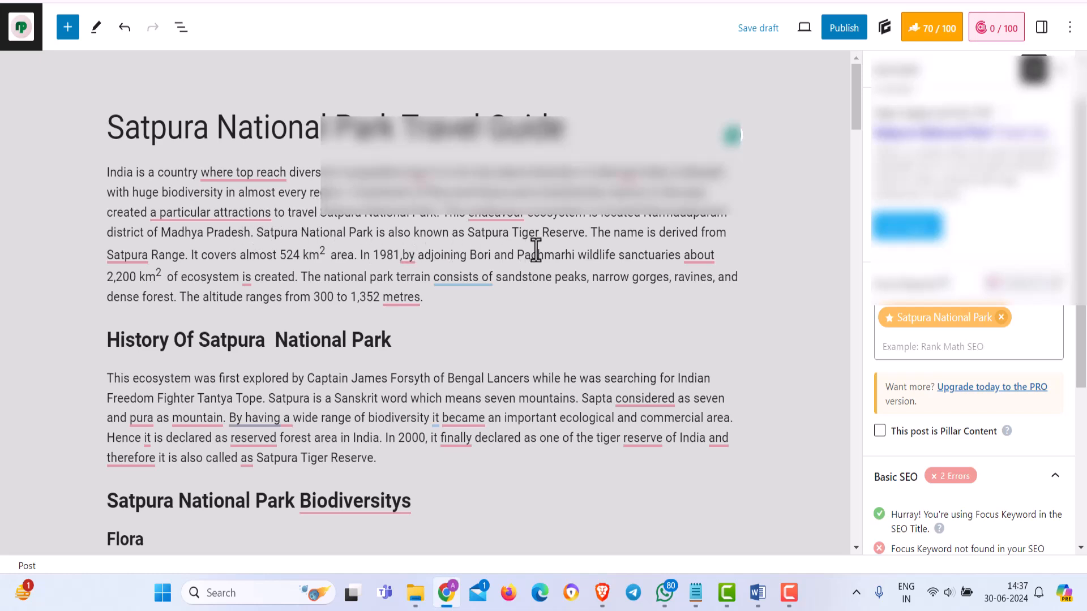
# Step: Fill the snippet description with the intro text from "Satpura National Park is also known as" through "of ecosystem is created."
pyautogui.moveTo(256, 232); pyautogui.dragTo(298, 278)
pyautogui.hotkey('ctrl', 'c')
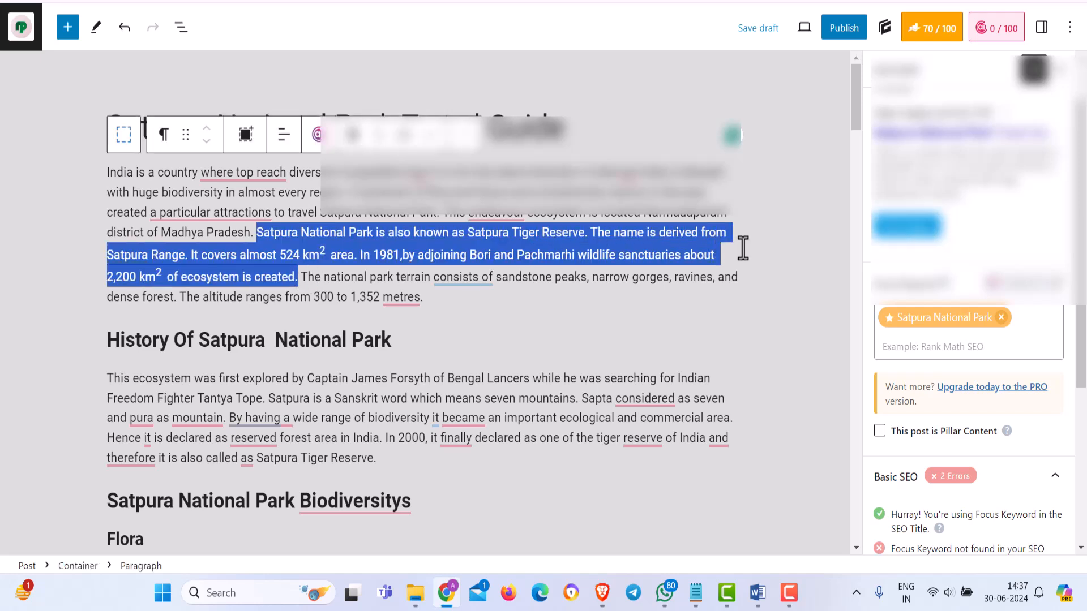
pyautogui.click(901, 229)
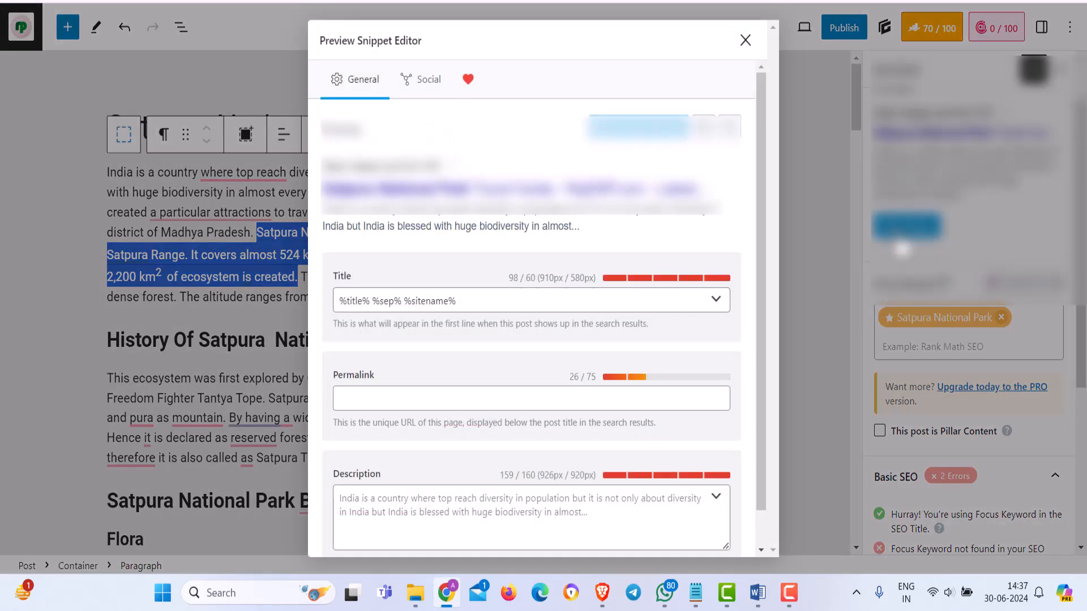
pyautogui.scroll(-1, 566, 422)
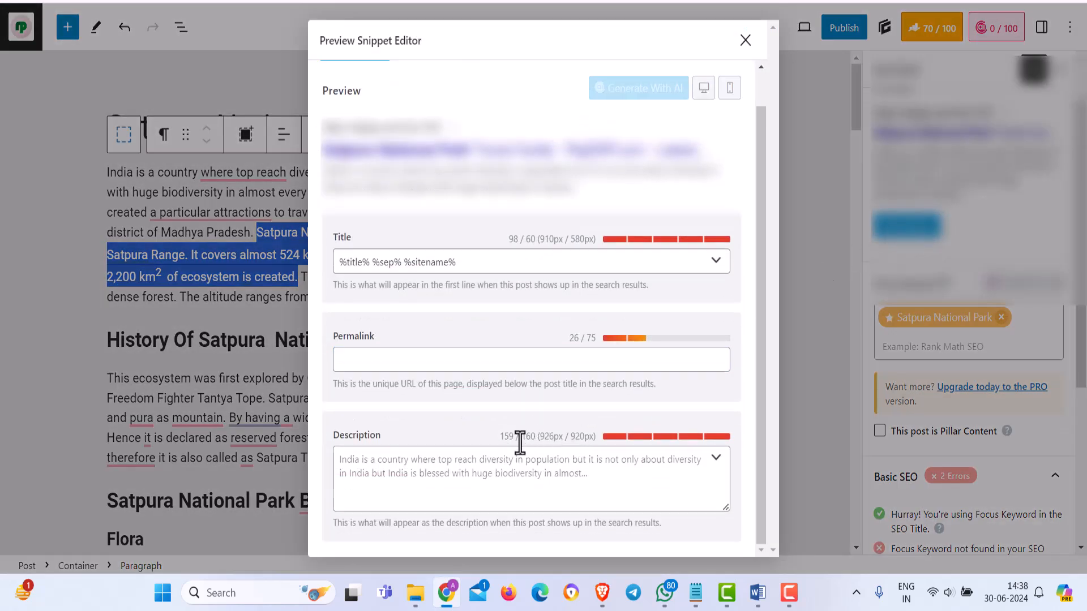
pyautogui.click(507, 467)
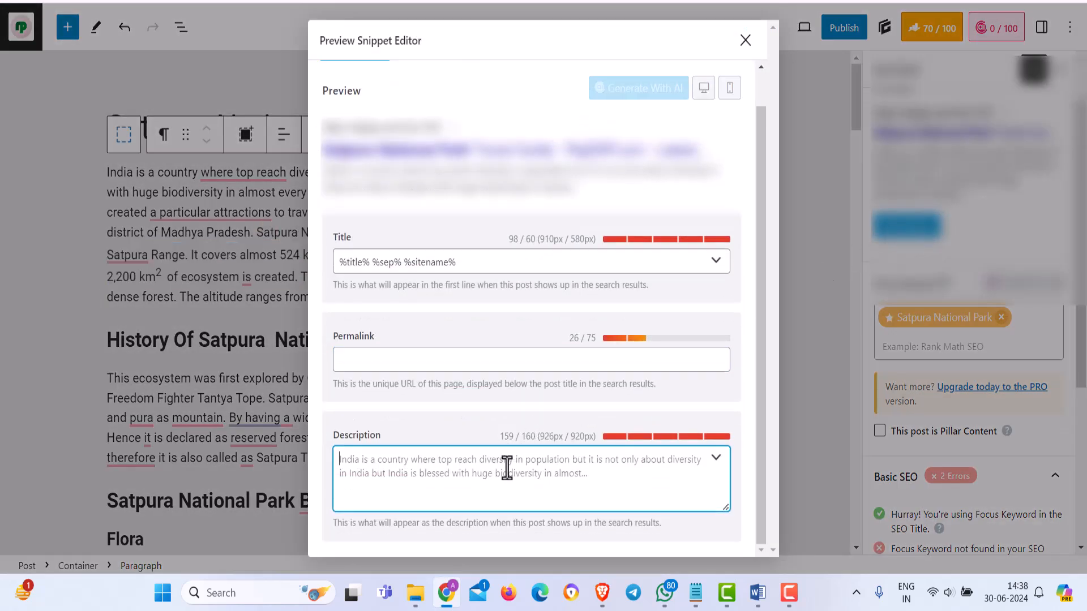
pyautogui.hotkey('ctrl', 'v')
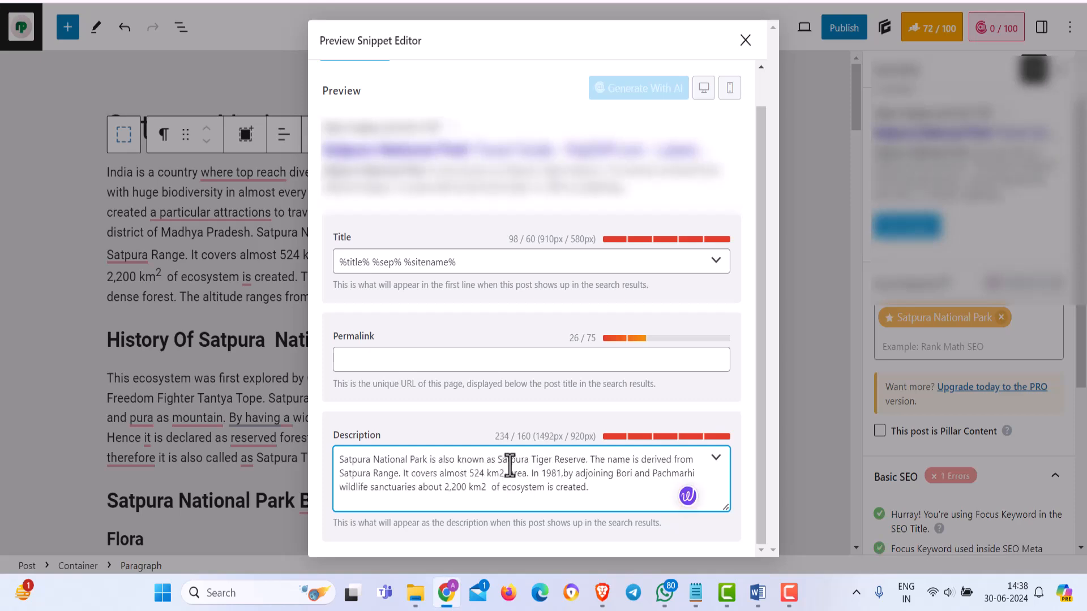
pyautogui.doubleClick(494, 437)
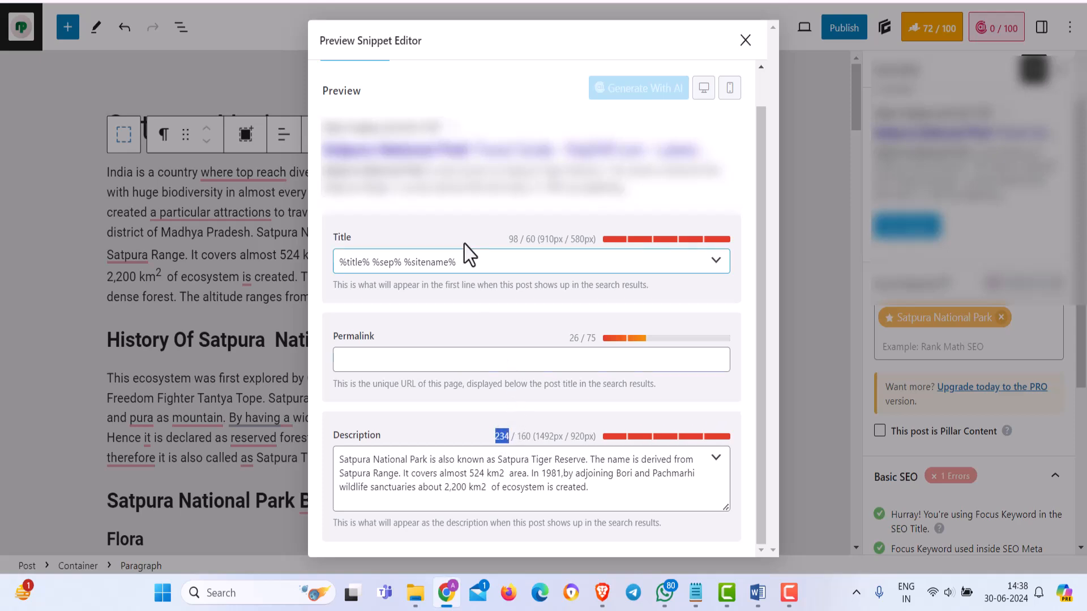
pyautogui.click(321, 152)
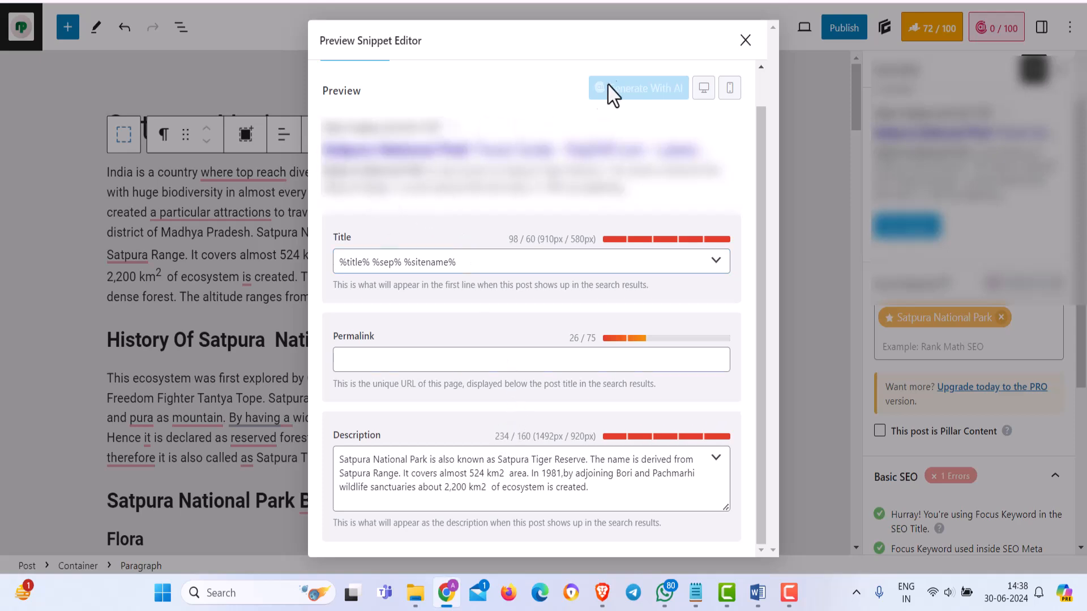
pyautogui.click(745, 40)
# Step: Set the snippet's permalink to "Satpura National Park" and save the draft
pyautogui.scroll(-3, 957, 452)
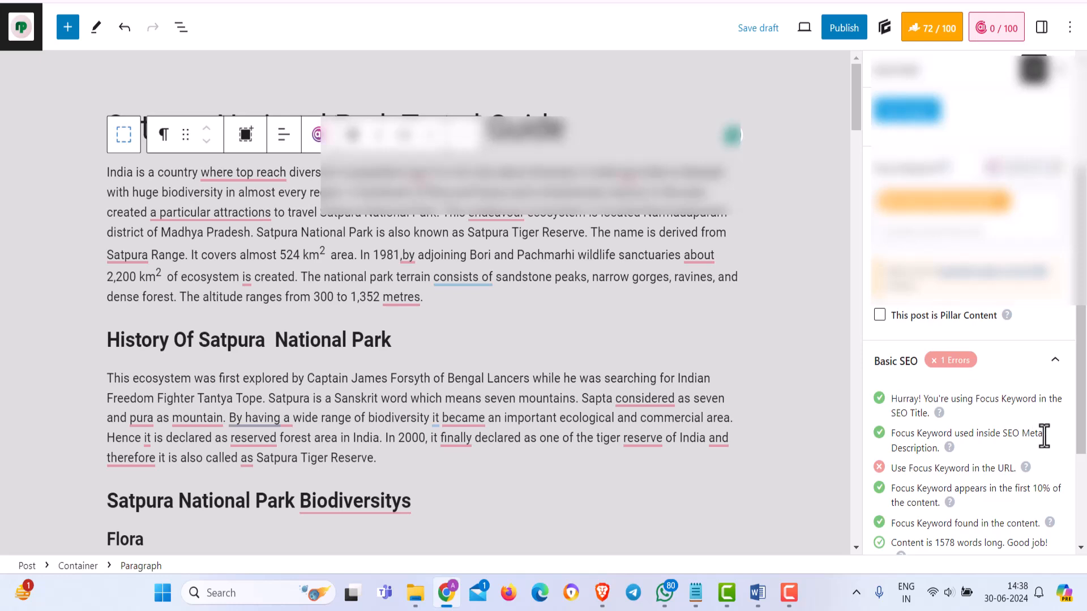
pyautogui.scroll(-1, 1085, 376)
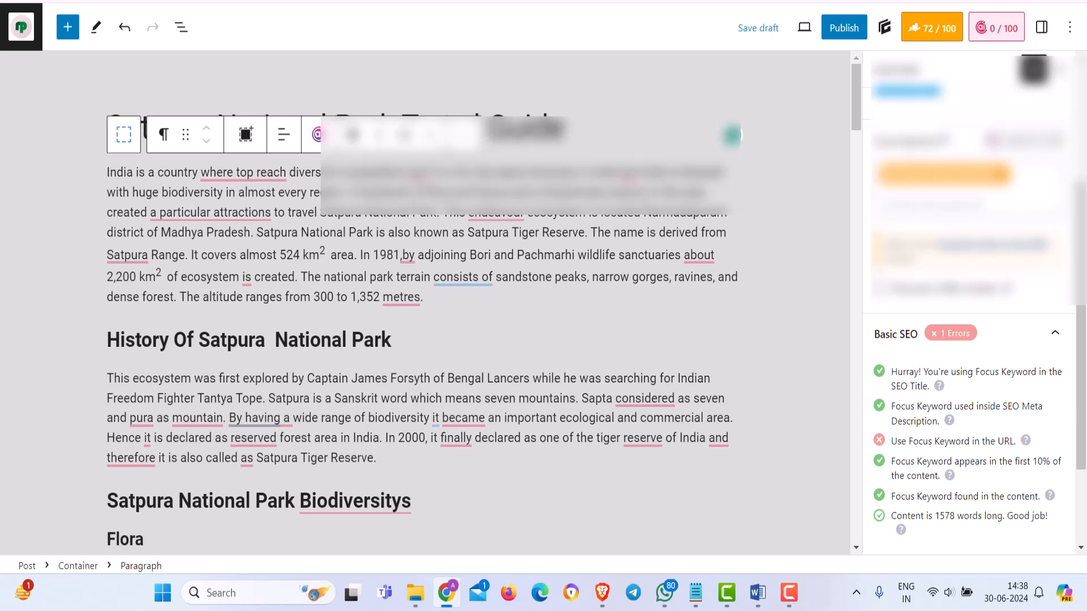
pyautogui.scroll(3, 974, 300)
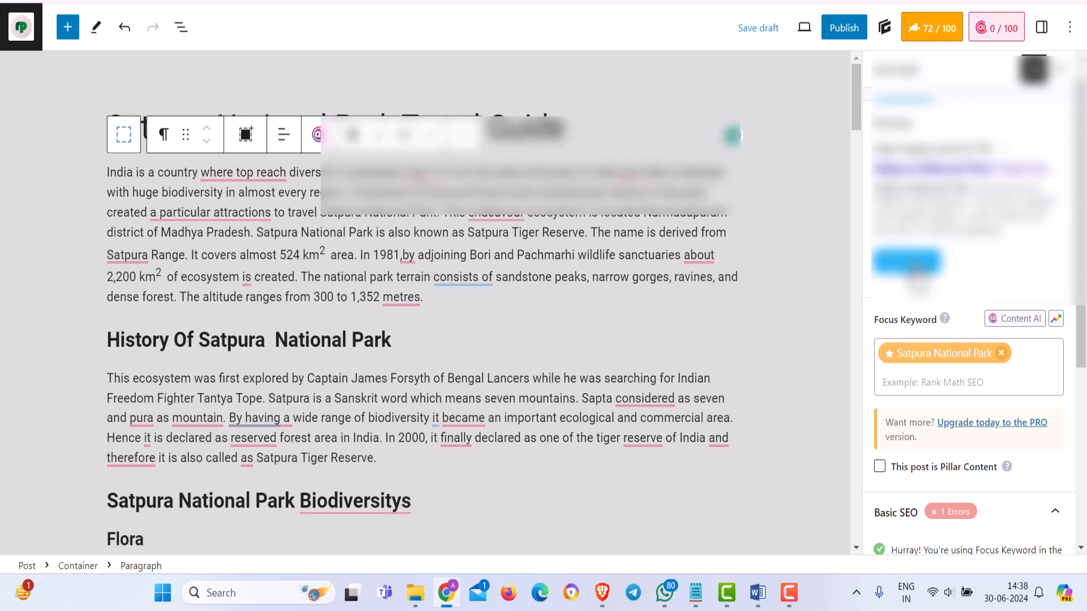
pyautogui.click(914, 265)
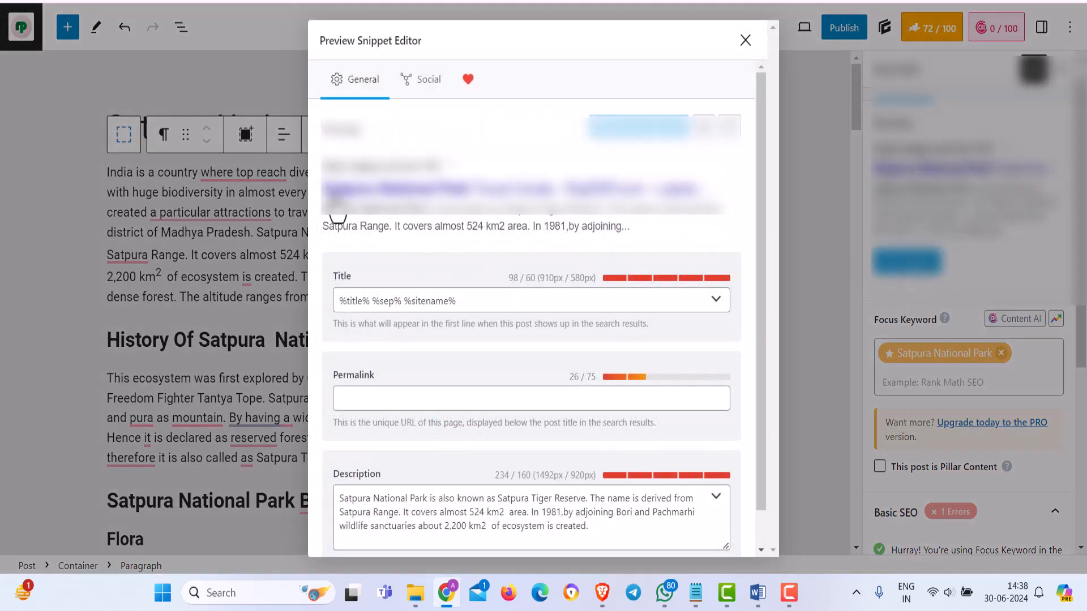
pyautogui.moveTo(324, 193); pyautogui.dragTo(464, 199)
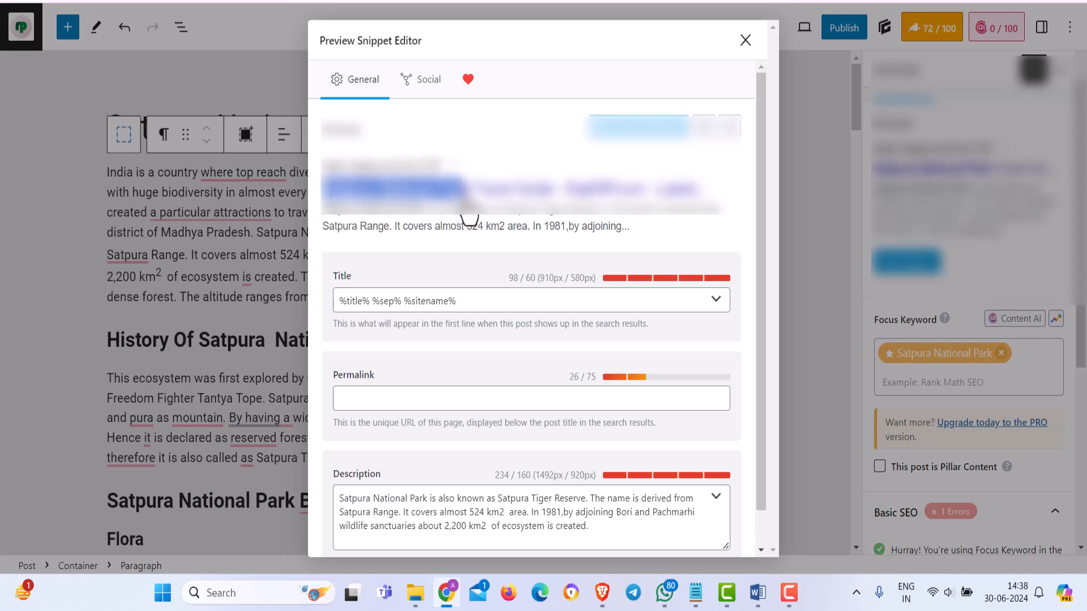
pyautogui.click(365, 401)
pyautogui.write('Satpura National Park')
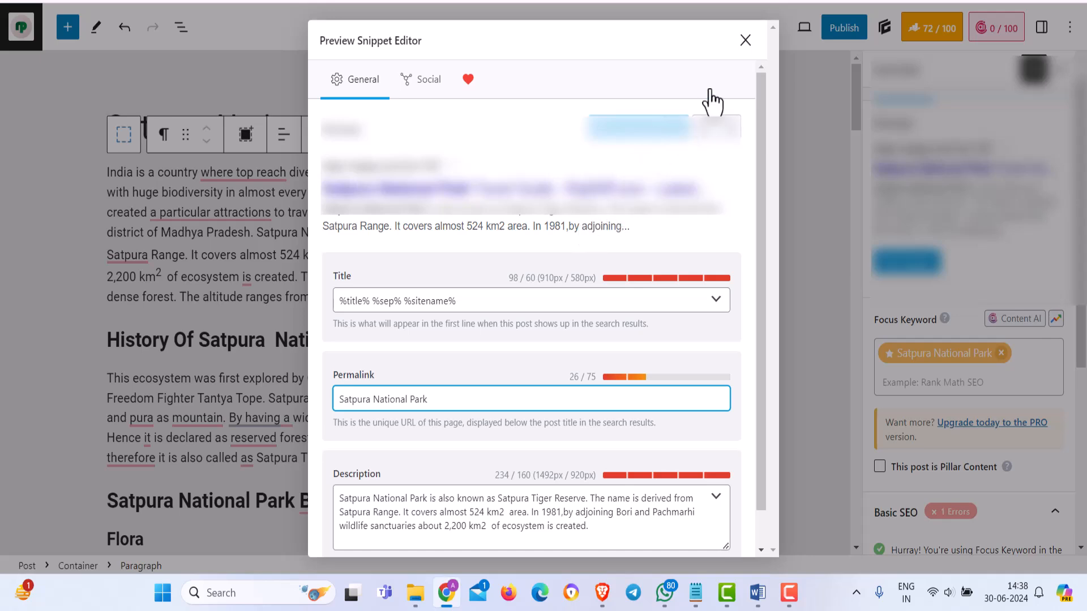
pyautogui.click(746, 46)
pyautogui.click(753, 33)
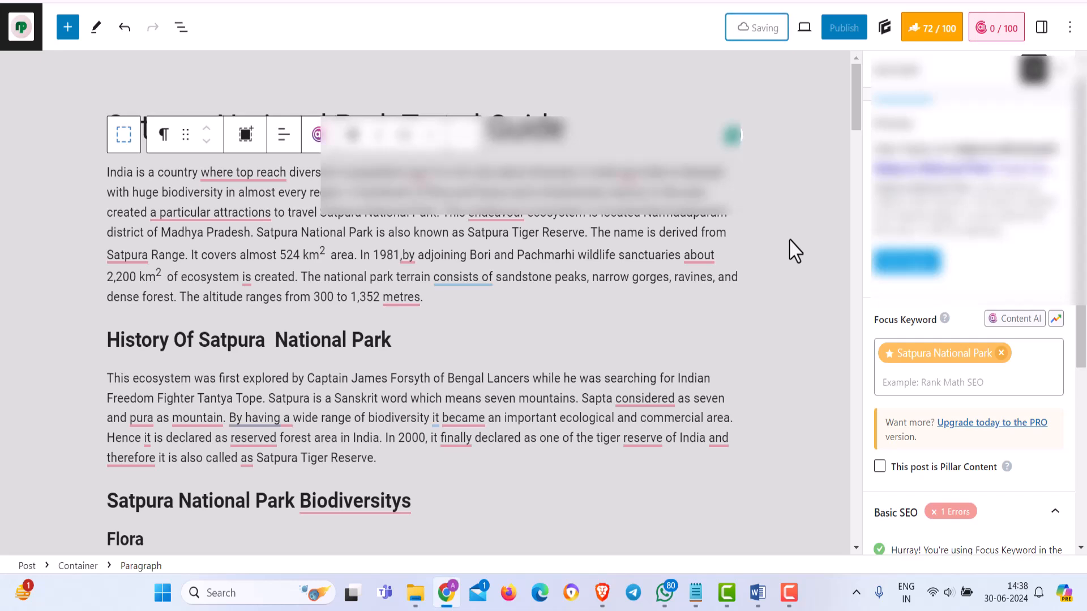
# Step: Review the Basic SEO checks and expand the Additional checks to examine which items still need fixing
pyautogui.scroll(-2, 1083, 317)
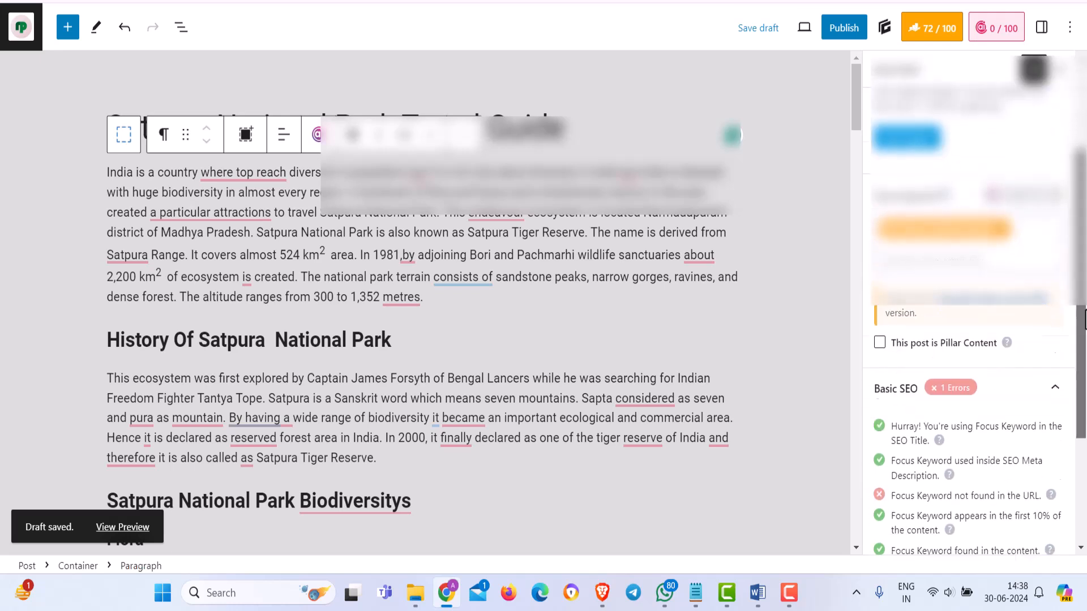
pyautogui.scroll(-1, 1065, 334)
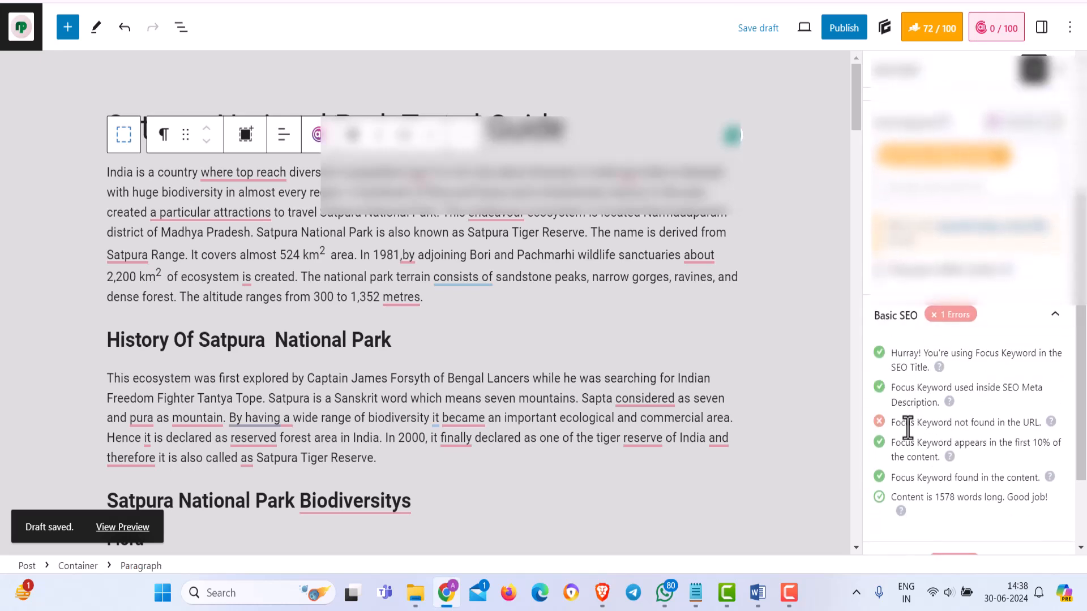
pyautogui.scroll(3, 907, 430)
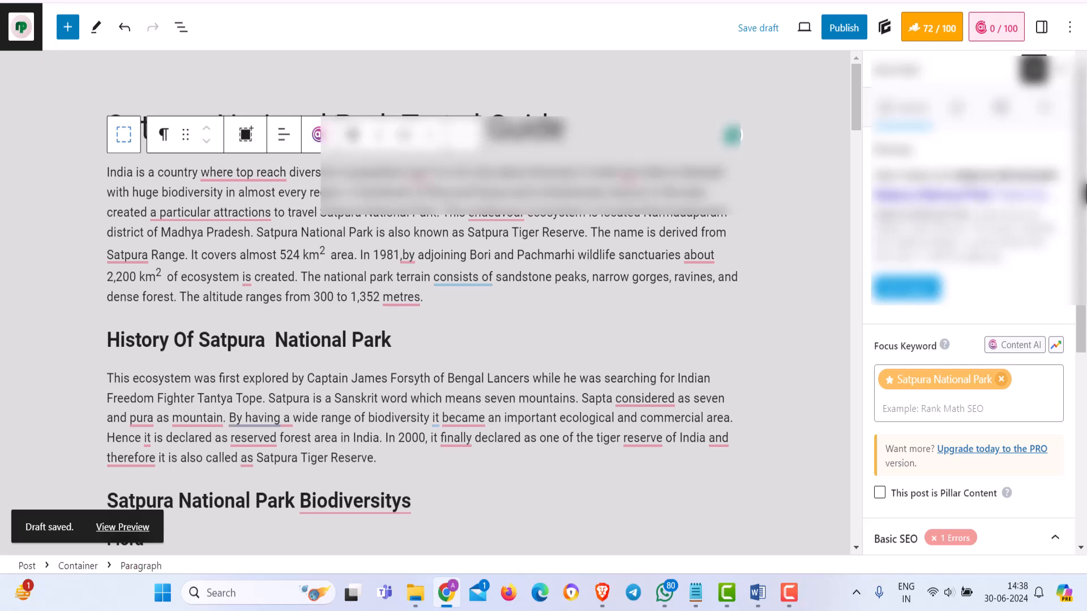
pyautogui.scroll(-1, 1083, 258)
pyautogui.scroll(-5, 1083, 258)
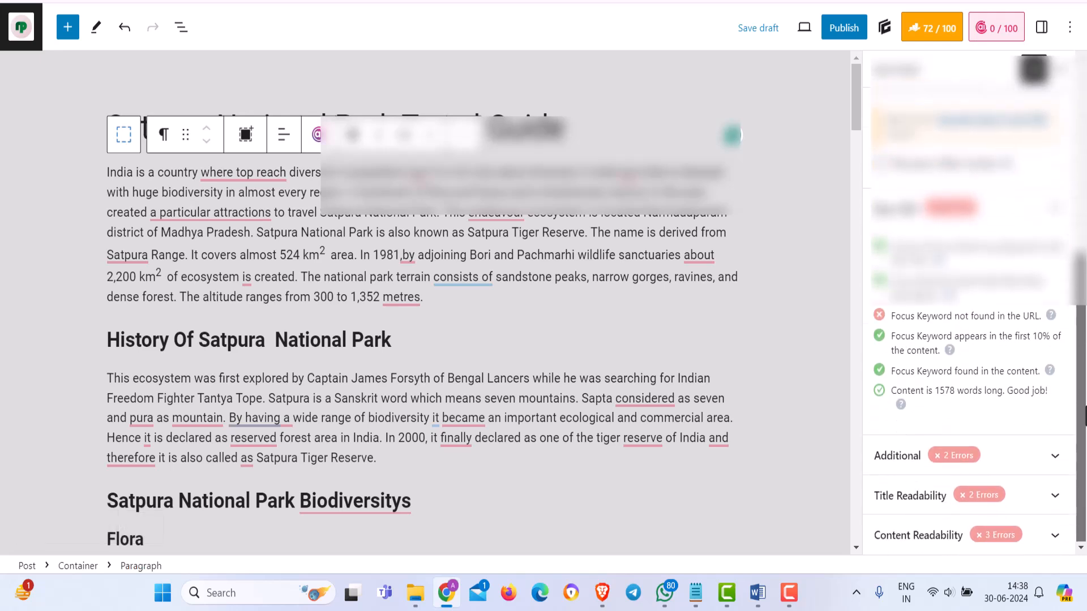
pyautogui.click(1037, 463)
pyautogui.scroll(-4, 1044, 448)
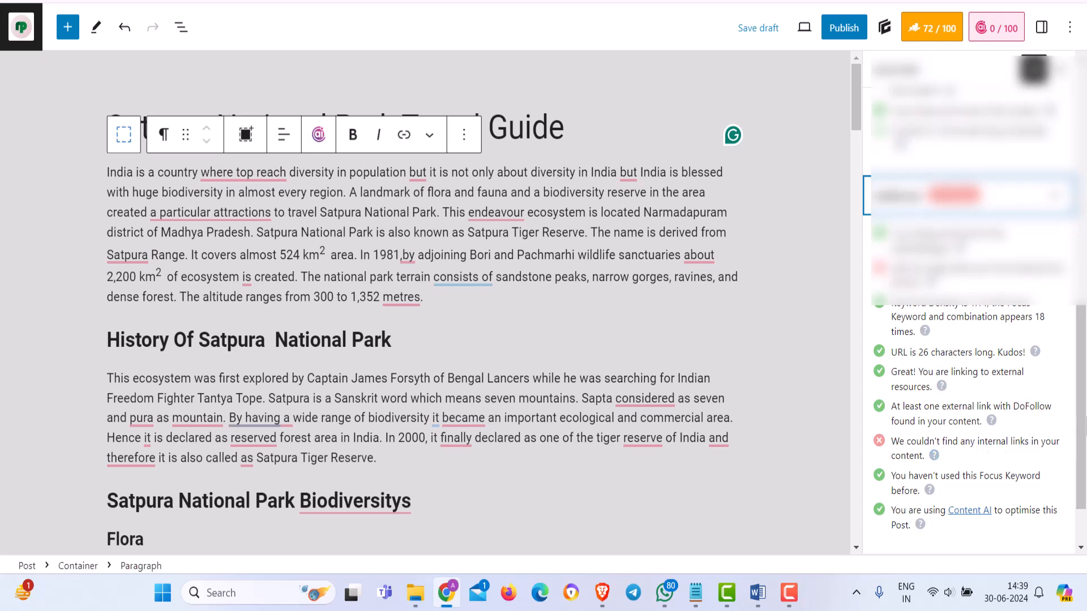
# Step: Expand the Title Readability and Content Readability checks and examine which title, paragraph and media items need fixing
pyautogui.scroll(-2, 1085, 472)
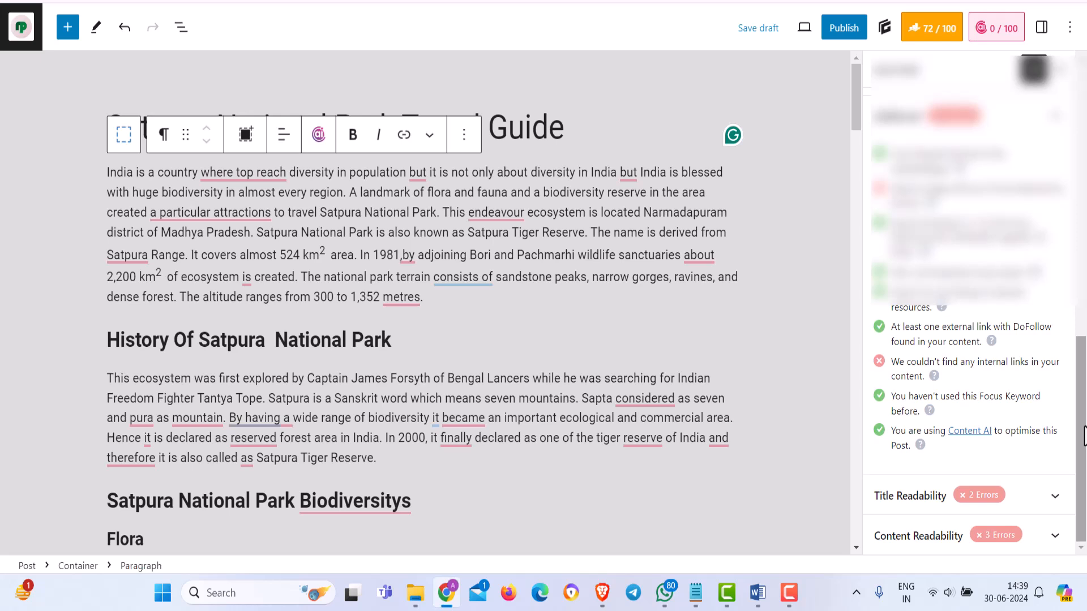
pyautogui.click(1054, 495)
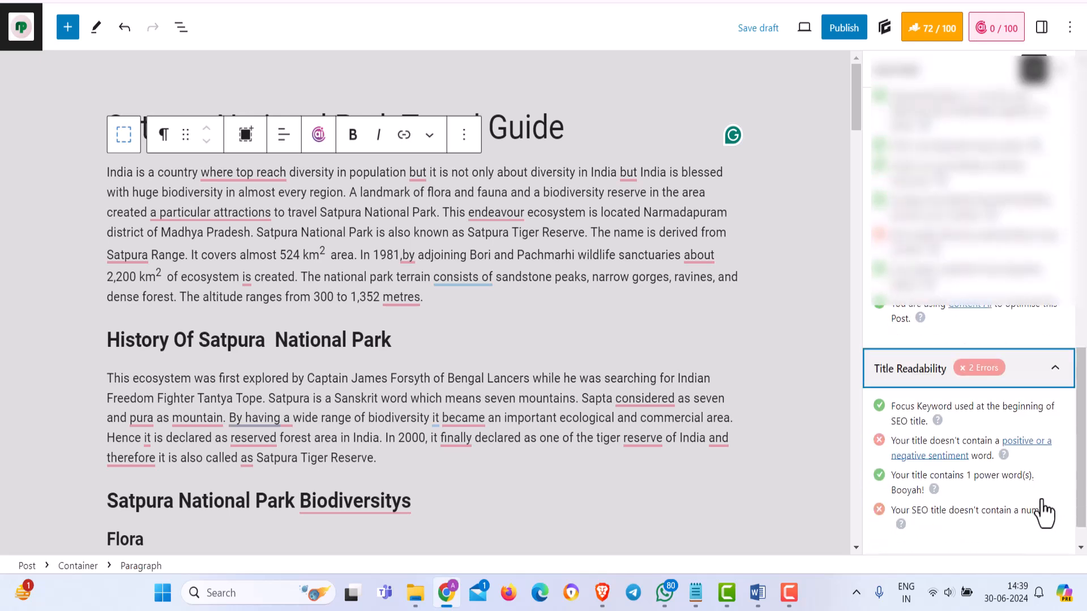
pyautogui.scroll(-1, 963, 499)
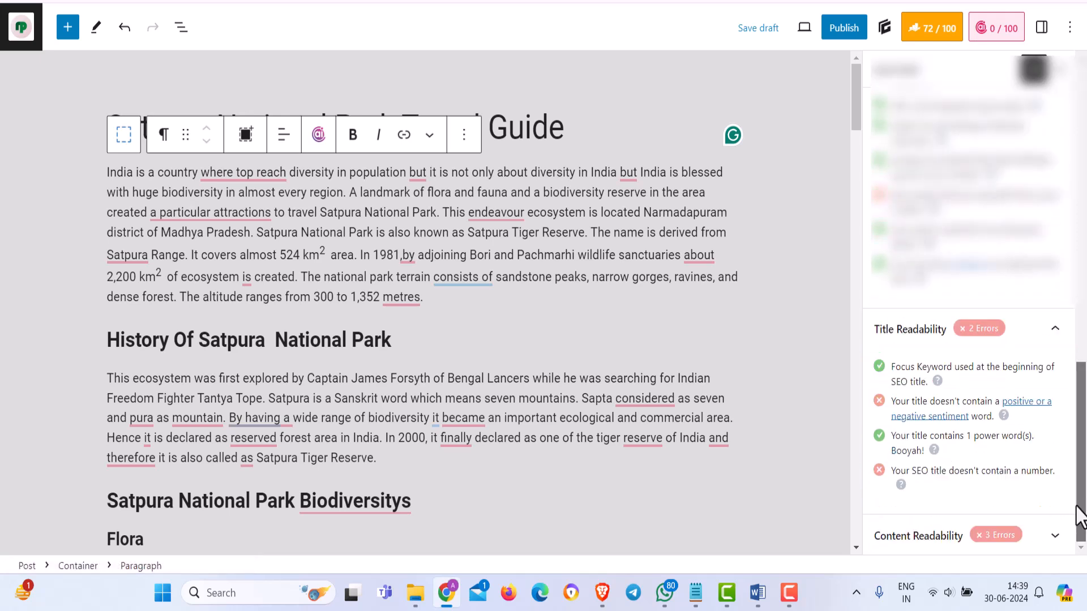
pyautogui.click(1052, 545)
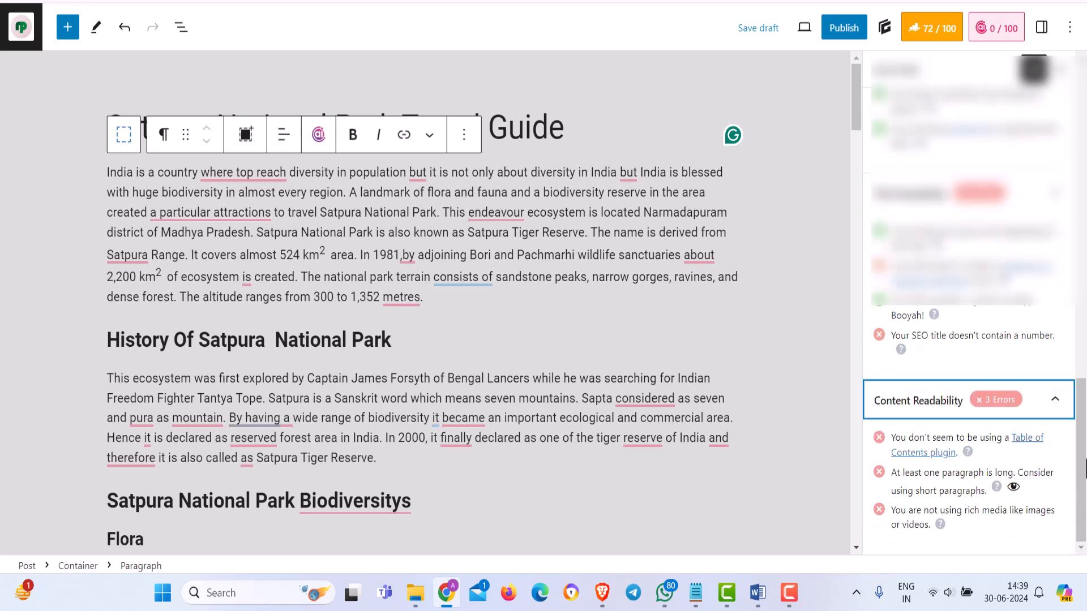
pyautogui.moveTo(1081, 464); pyautogui.dragTo(1081, 119)
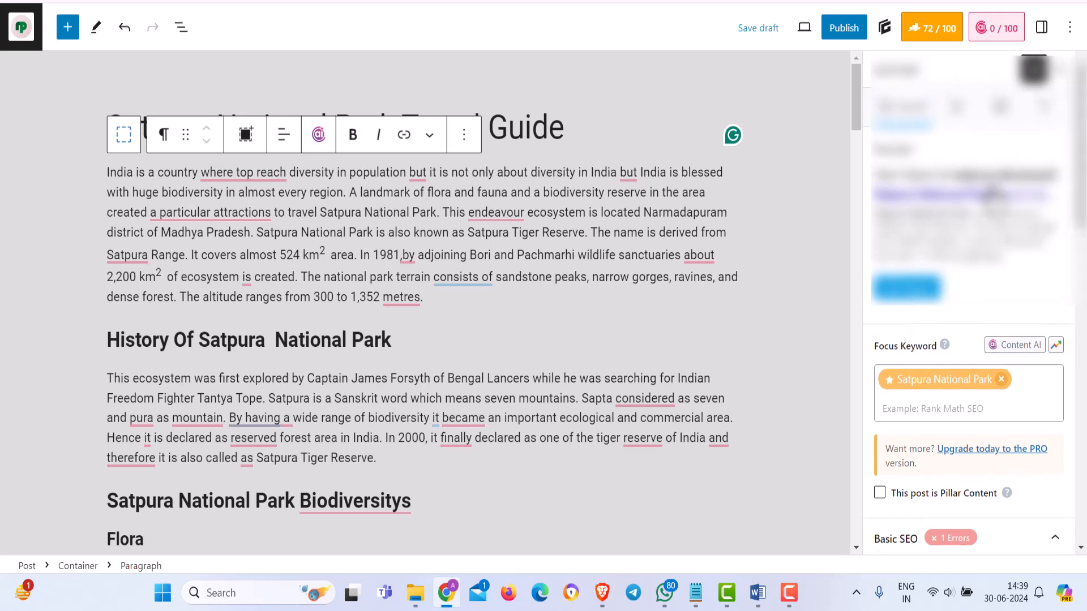
# Step: Review the post-level settings for categories, tags, featured image and author, and return to the Rank Math SEO checks
pyautogui.click(1042, 32)
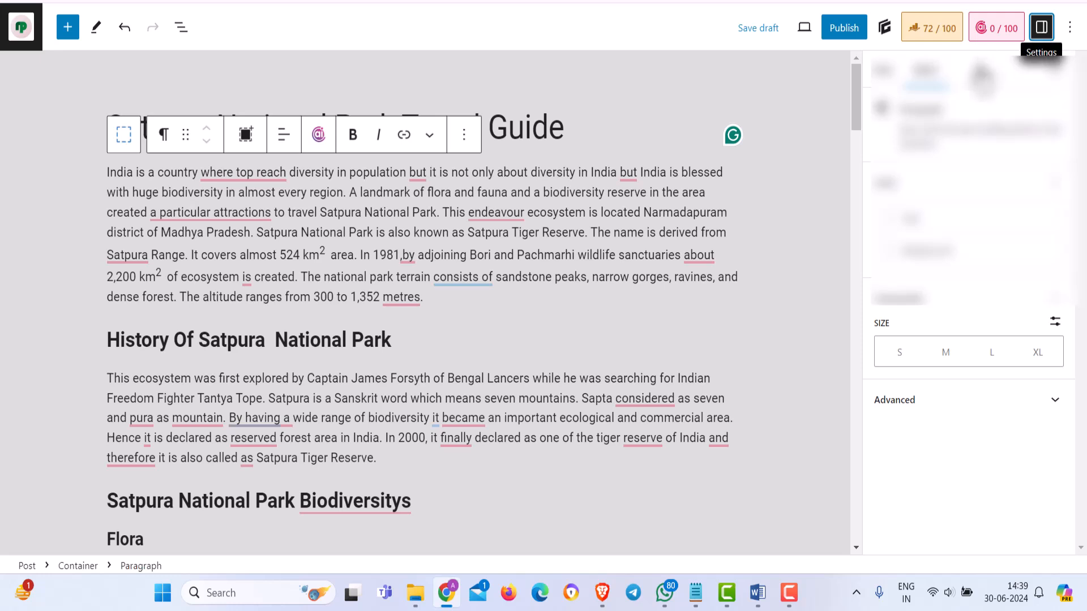
pyautogui.click(881, 77)
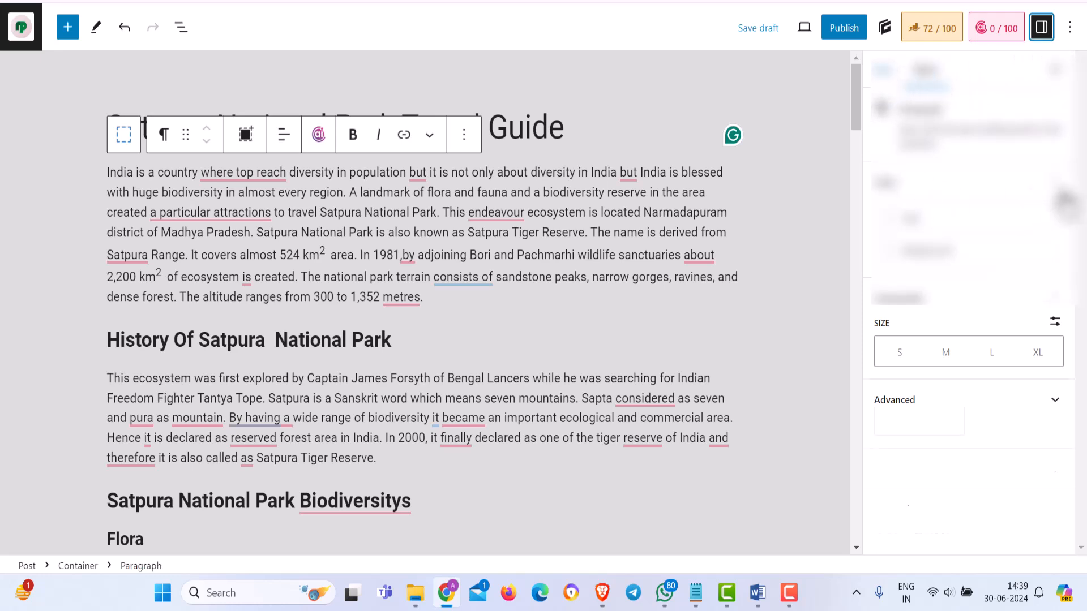
pyautogui.moveTo(1080, 138); pyautogui.dragTo(1080, 243)
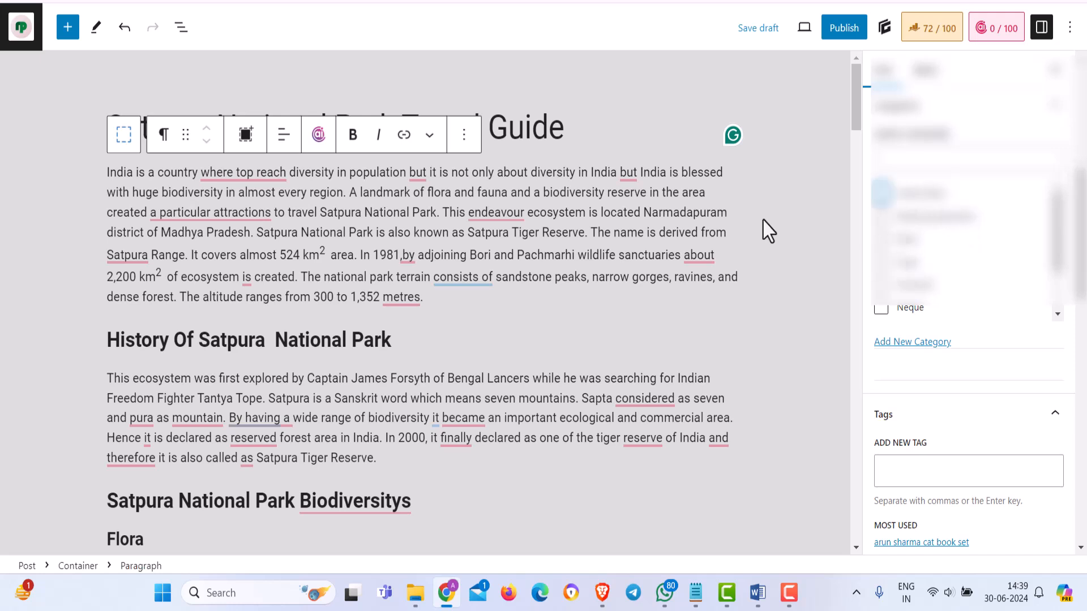
pyautogui.click(547, 210)
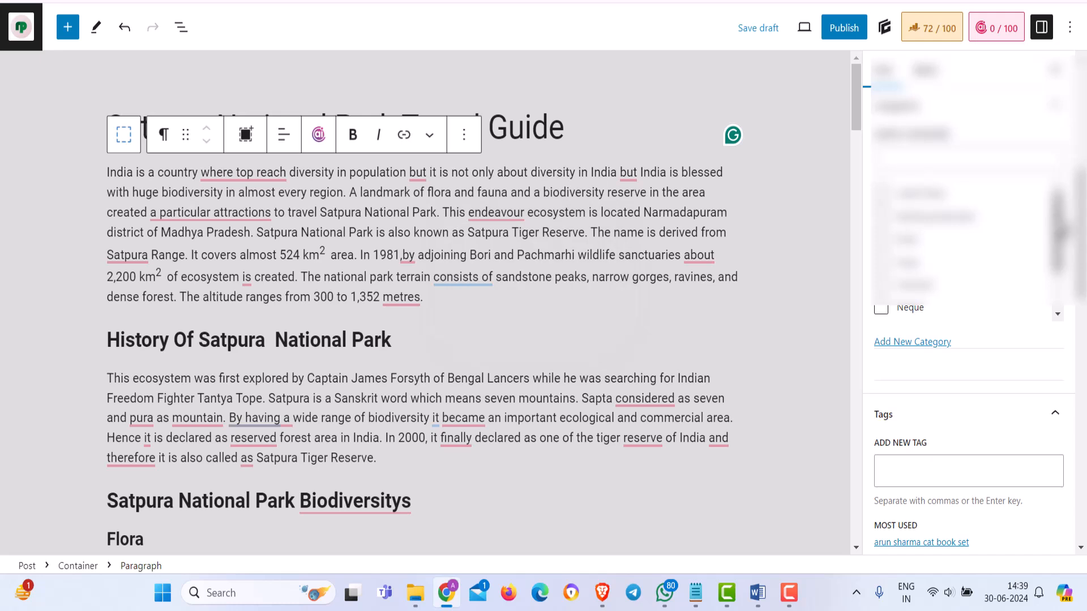
pyautogui.scroll(-5, 968, 238)
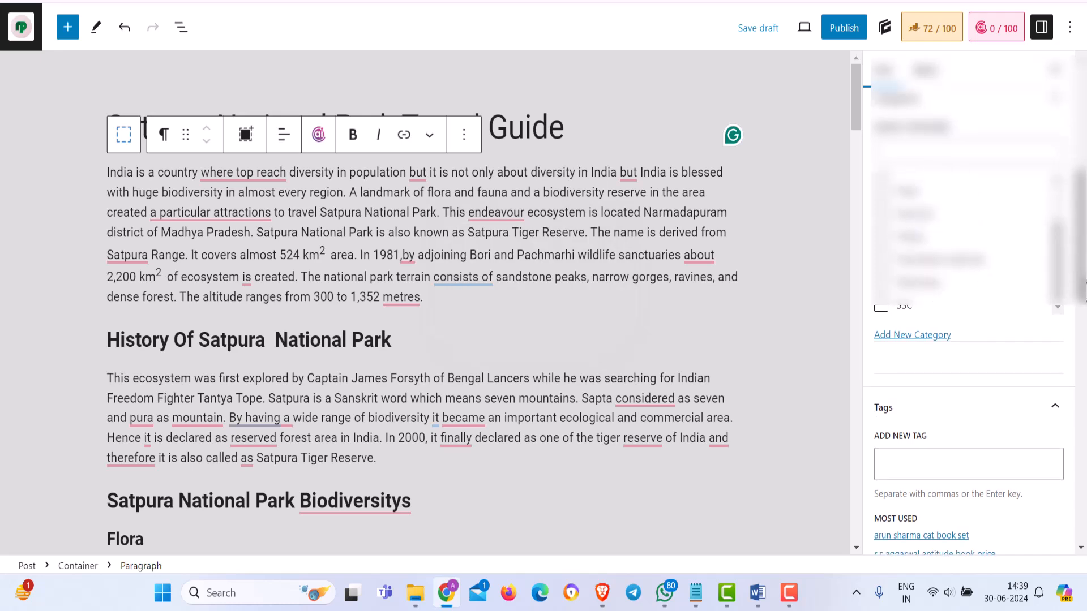
pyautogui.scroll(-3, 1085, 281)
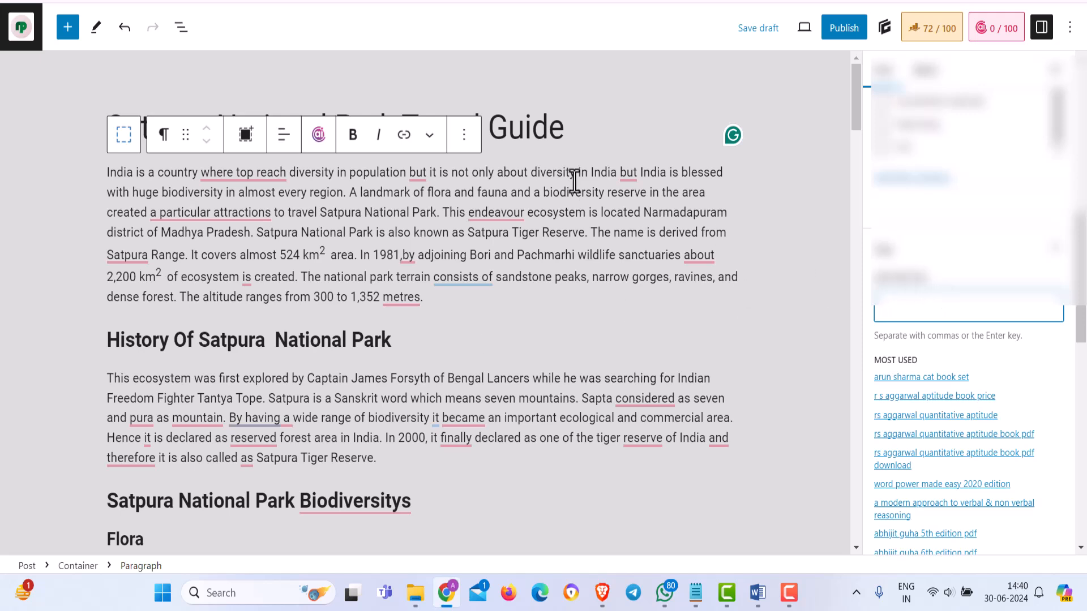
pyautogui.scroll(-3, 1085, 317)
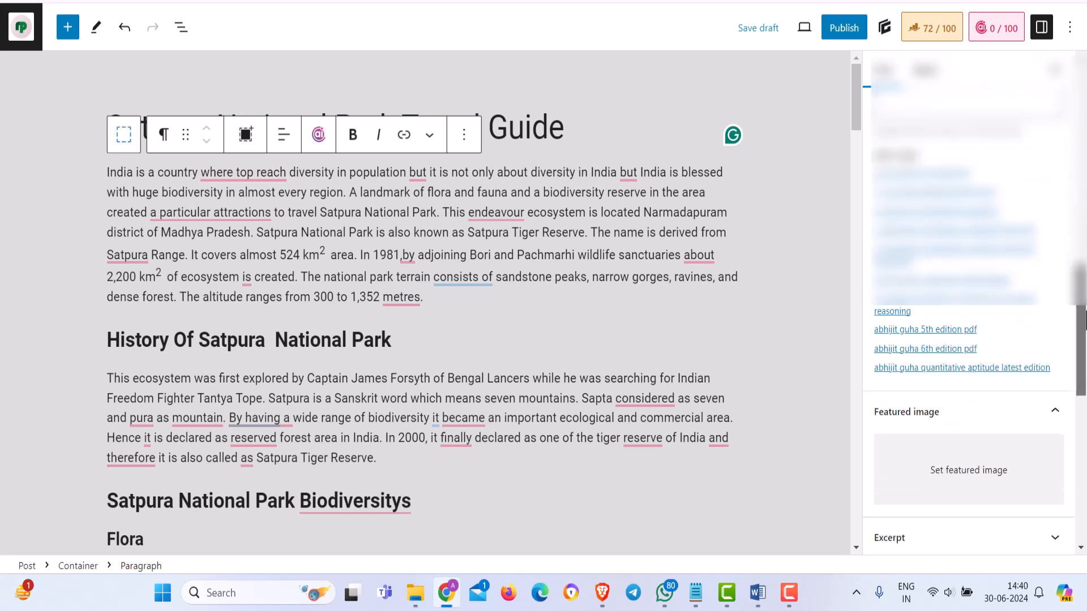
pyautogui.scroll(-2, 1085, 317)
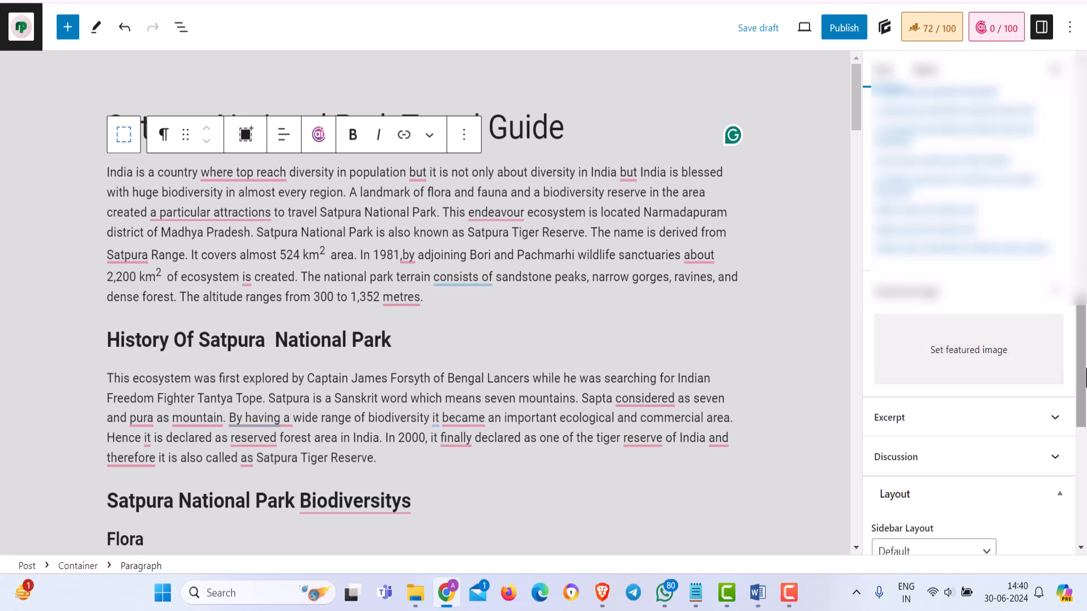
pyautogui.moveTo(1085, 375); pyautogui.dragTo(1084, 85)
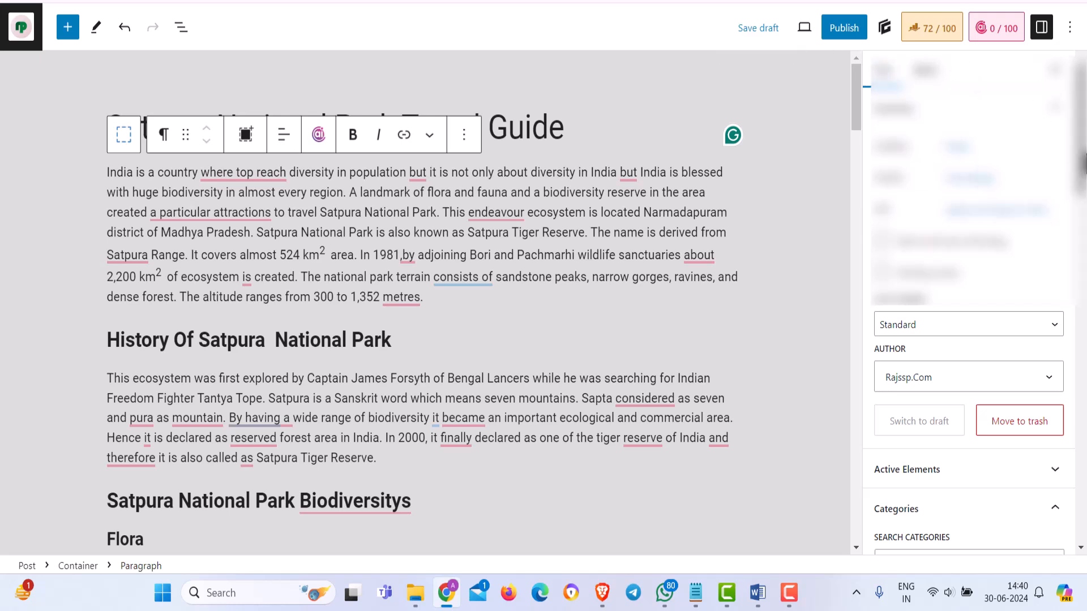
pyautogui.click(922, 40)
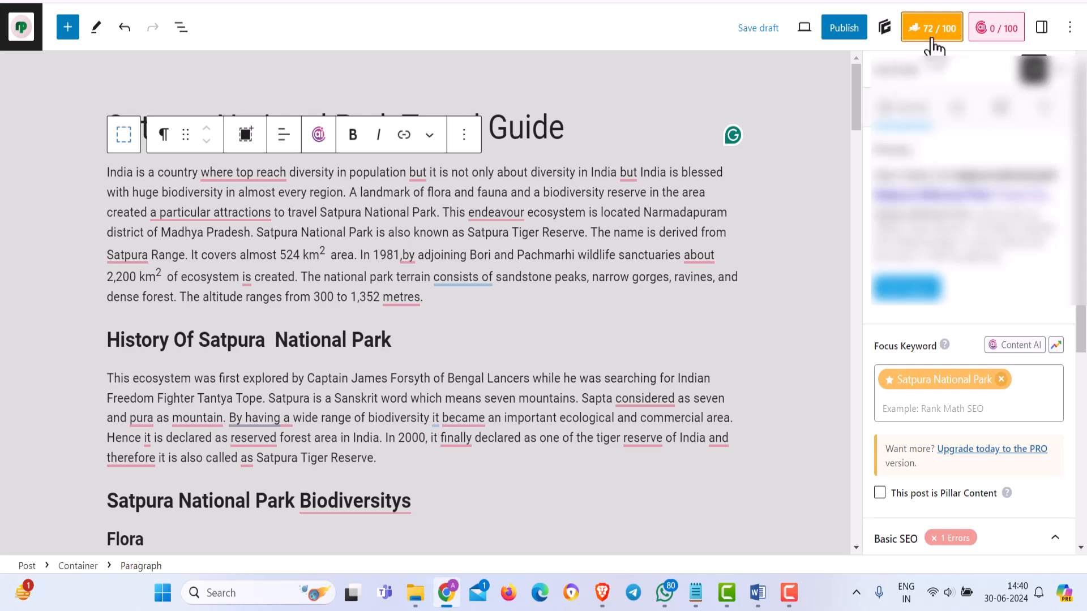
pyautogui.scroll(-2, 1044, 108)
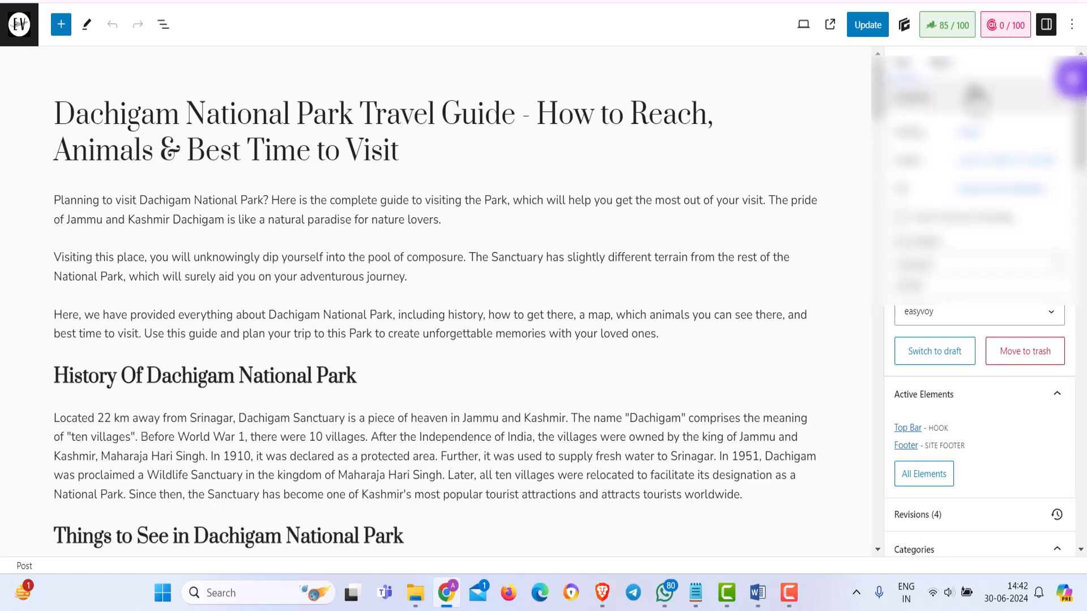
# Step: In the Dachigam National Park Travel Guide post, examine the category, tags and featured image, and expand a paragraph's Advanced settings
pyautogui.moveTo(1081, 150); pyautogui.dragTo(1081, 220)
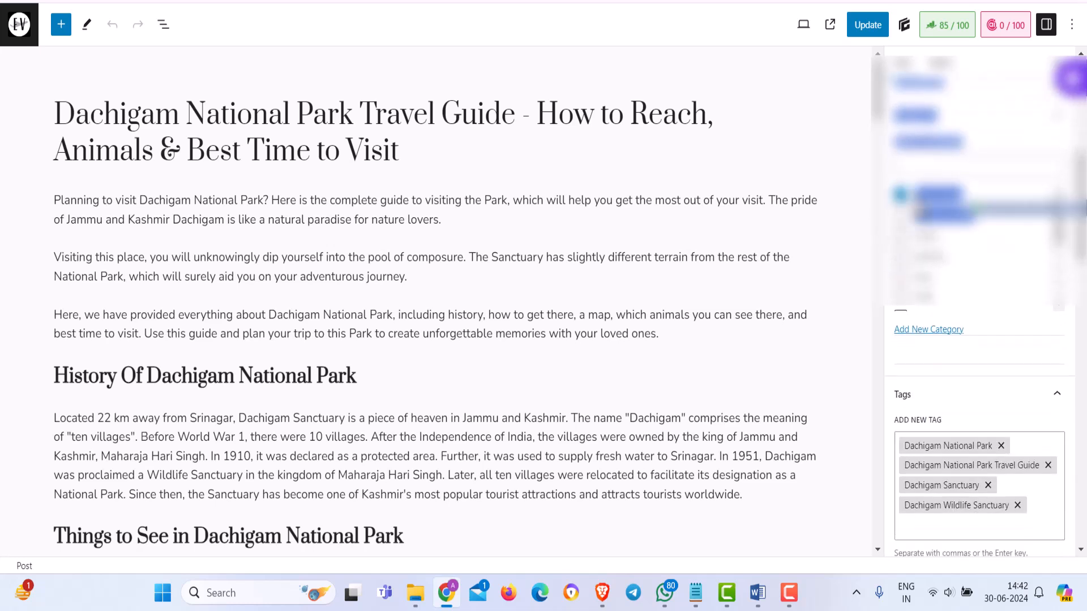
pyautogui.click(1081, 217)
pyautogui.moveTo(1083, 227); pyautogui.dragTo(1084, 321)
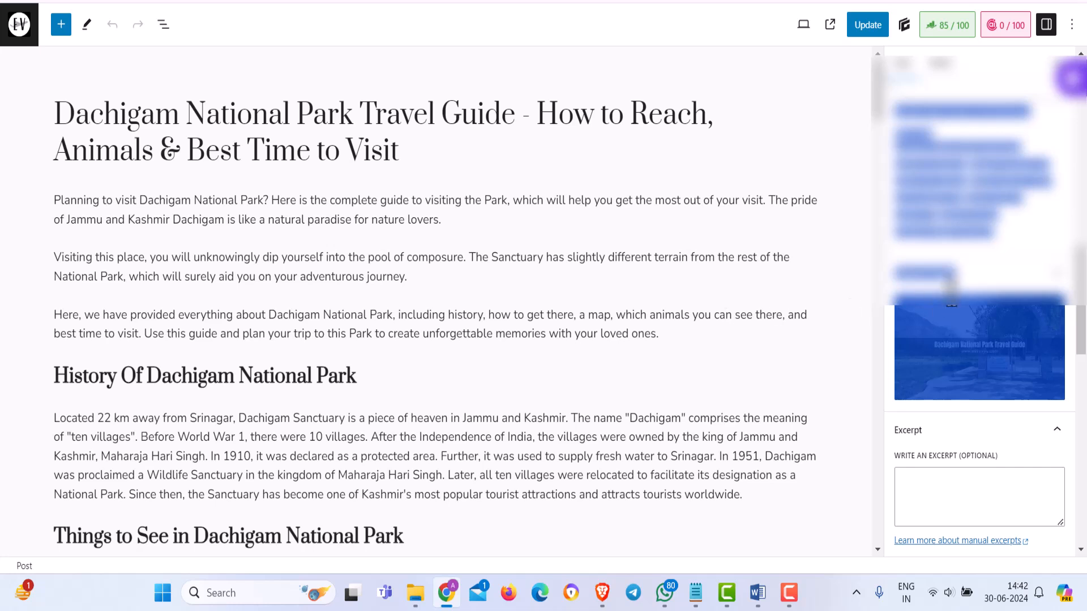
pyautogui.click(725, 315)
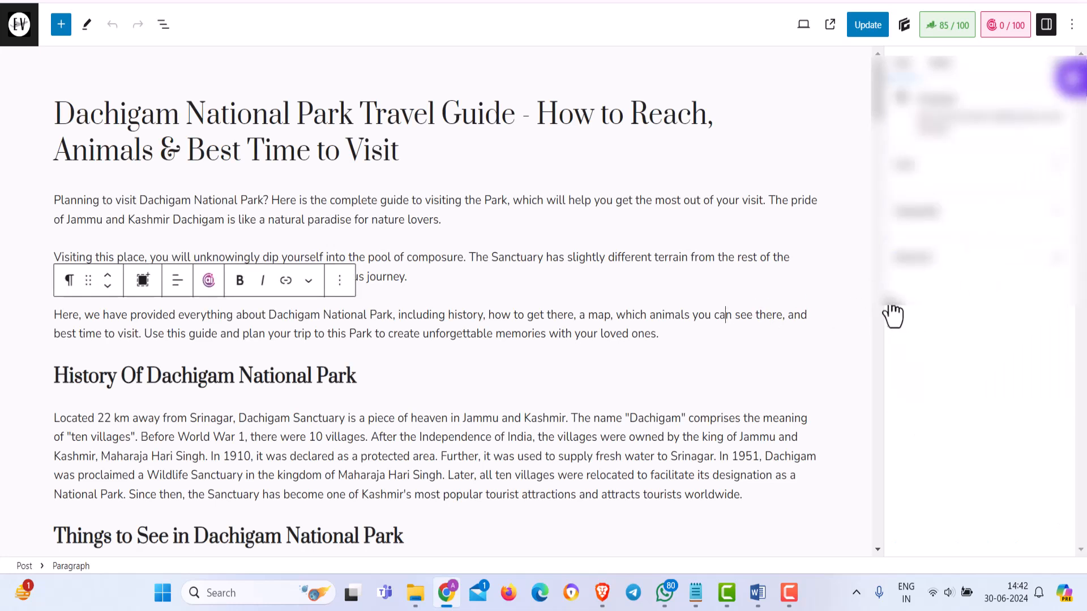
pyautogui.click(925, 271)
pyautogui.moveTo(1085, 243); pyautogui.dragTo(1052, 363)
# Step: Examine the Dachigam article's body for its captioned images, entry fee lists, Also Read link and FAQ block
pyautogui.scroll(-8, 672, 314)
pyautogui.scroll(-2, 671, 314)
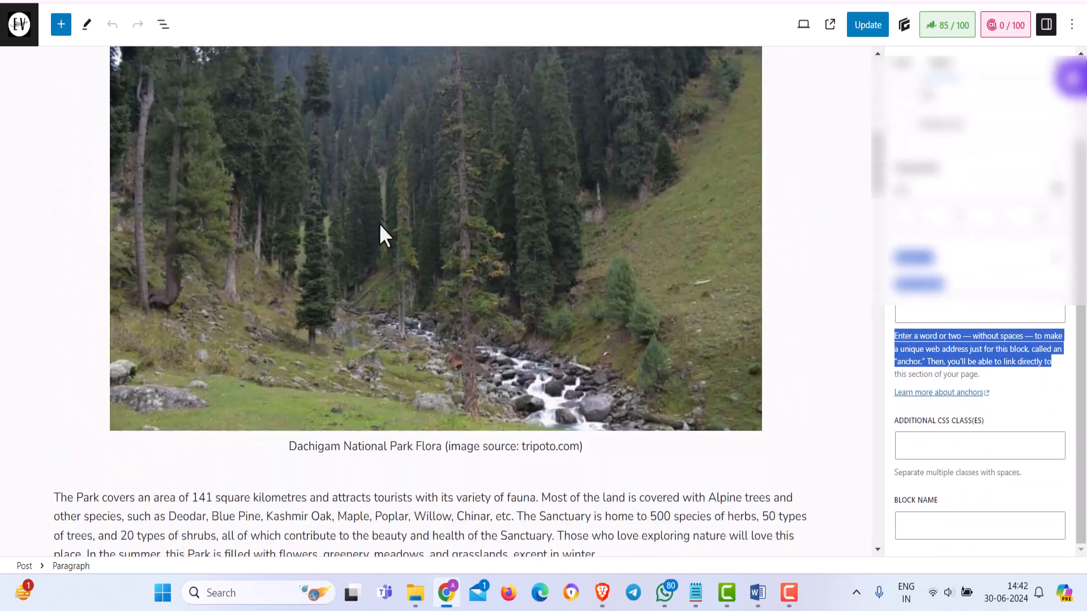
pyautogui.scroll(-5, 332, 226)
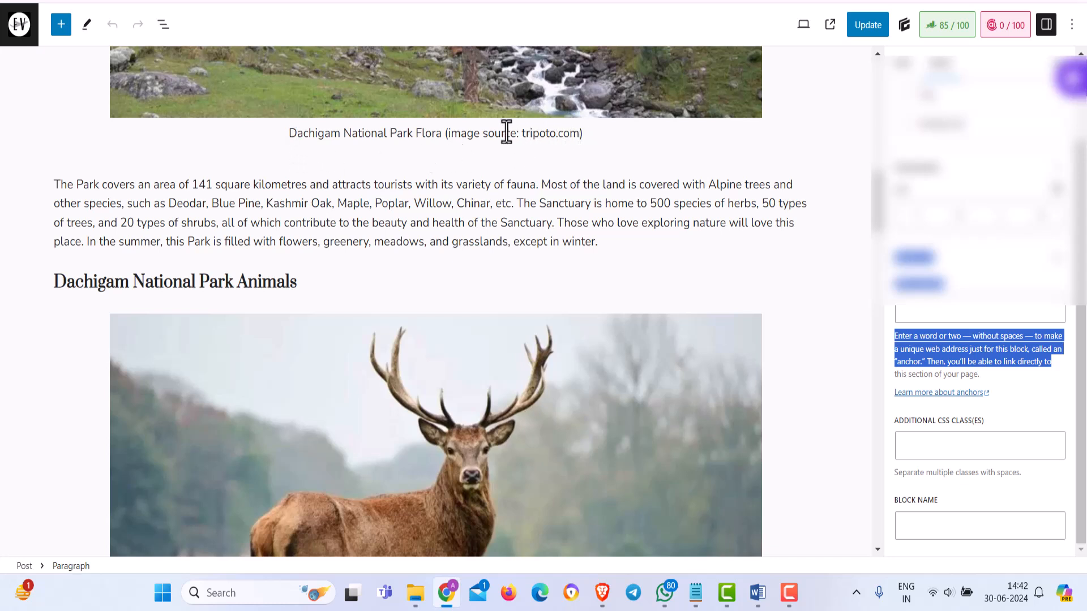
pyautogui.scroll(-6, 449, 270)
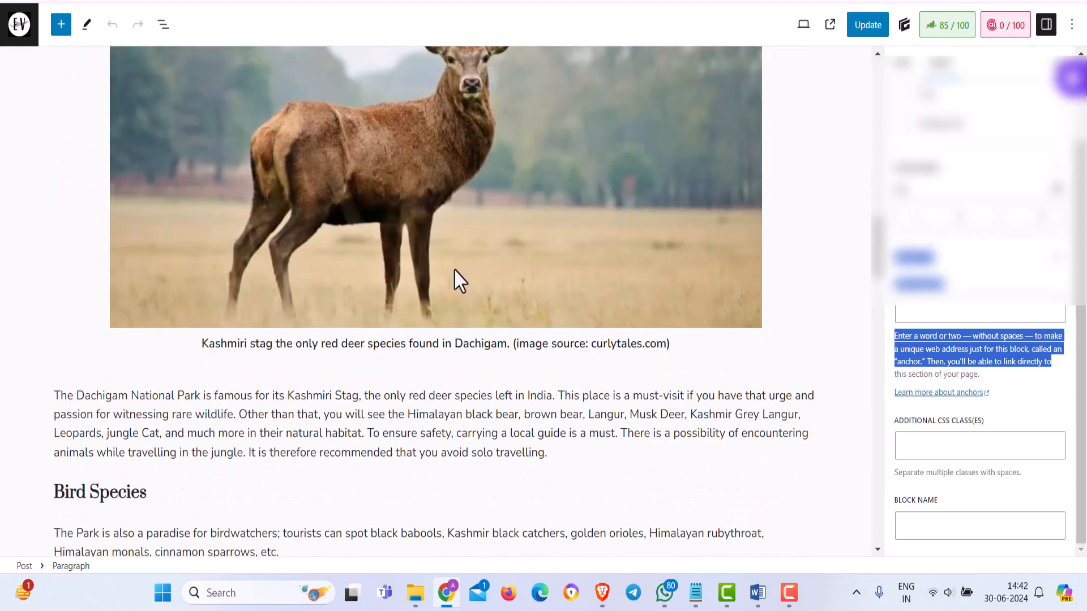
pyautogui.click(460, 280)
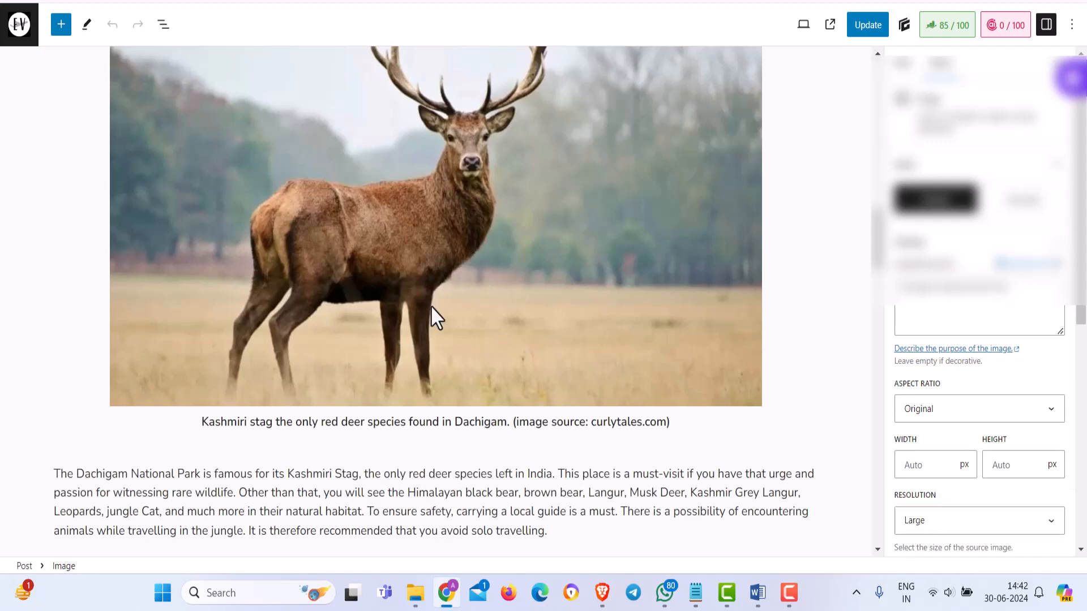
pyautogui.scroll(-7, 368, 343)
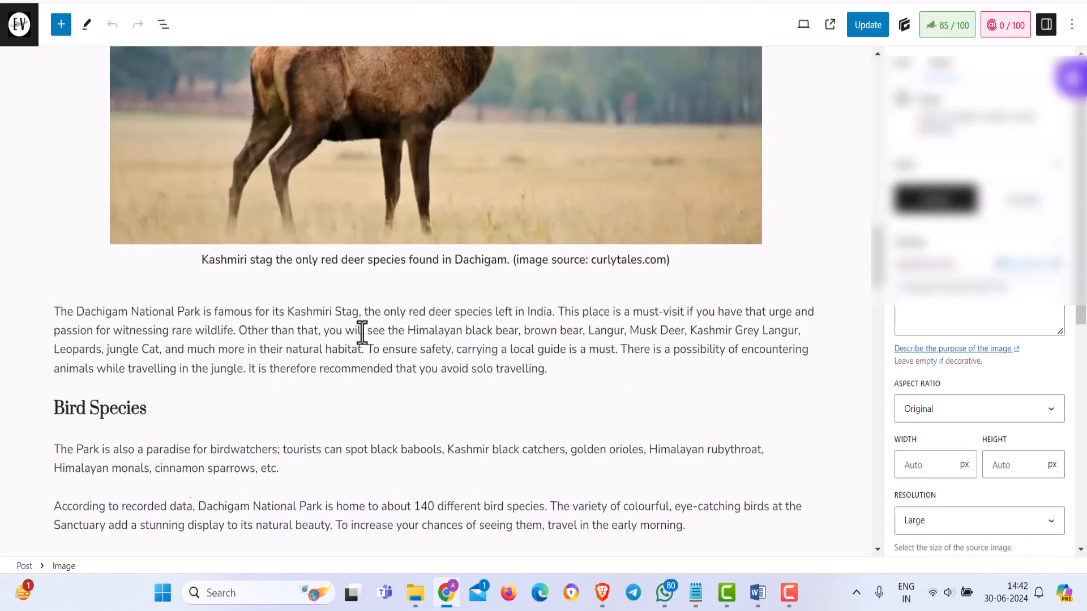
pyautogui.scroll(-15, 368, 343)
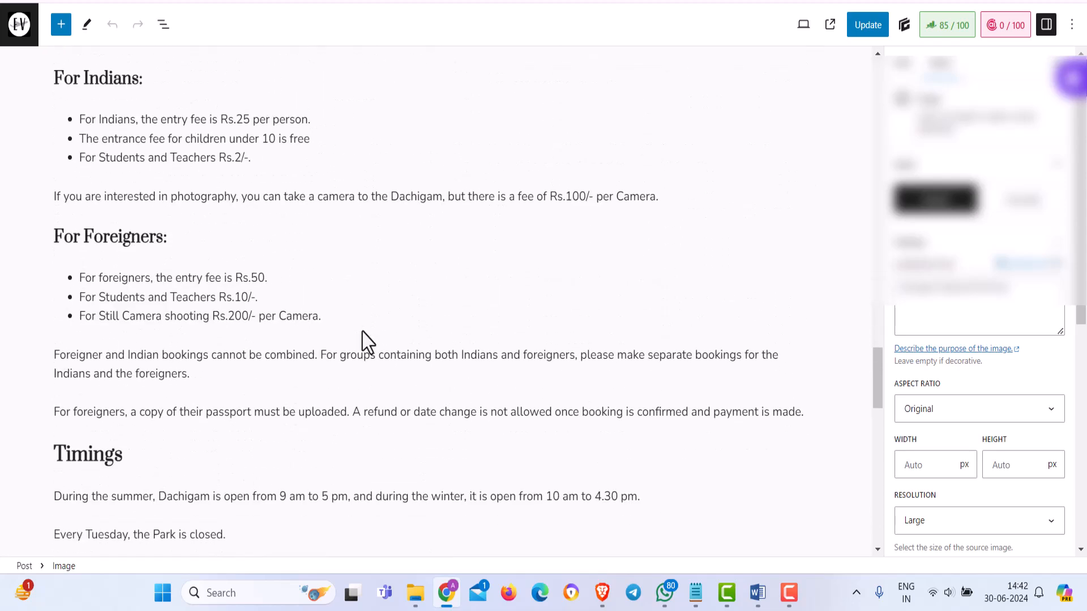
pyautogui.scroll(-12, 368, 342)
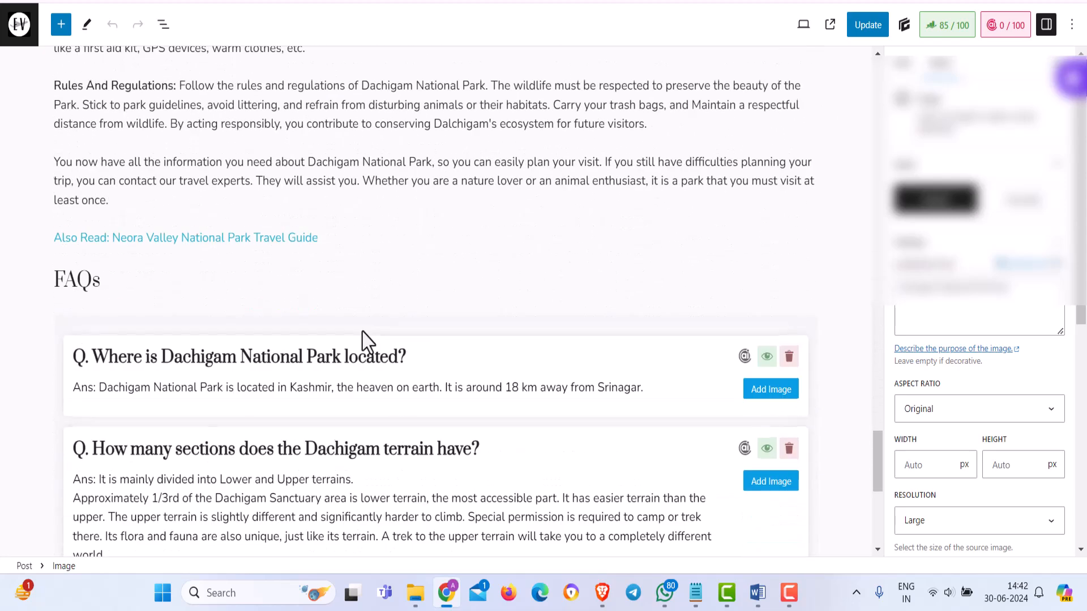
pyautogui.scroll(-1, 366, 340)
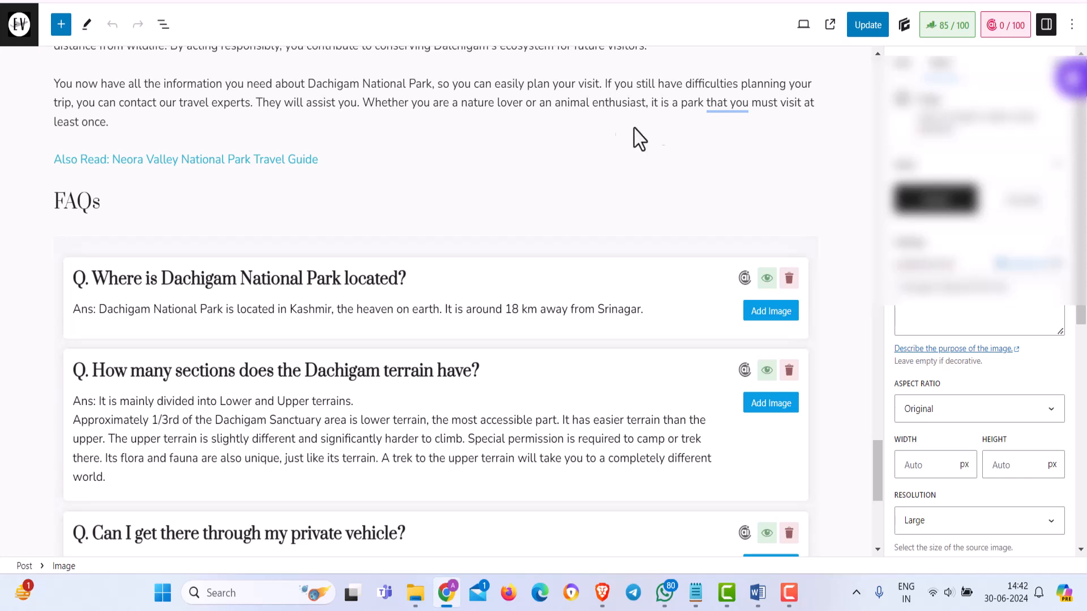
# Step: Show the Dachigam post's Rank Math analysis and examine its focus keywords, Basic SEO checks and expanded Additional checks
pyautogui.click(933, 36)
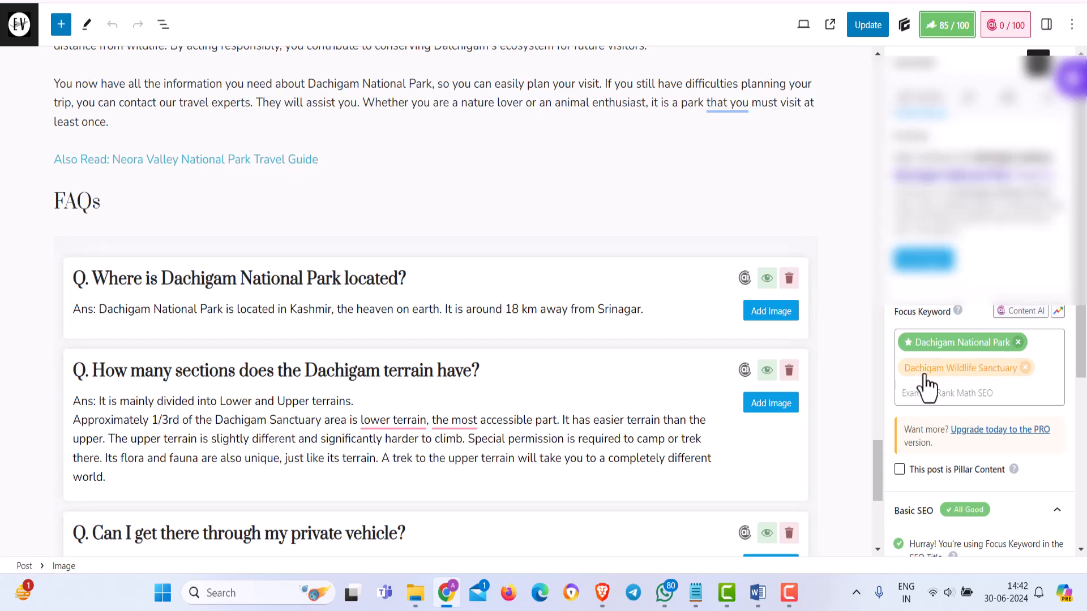
pyautogui.moveTo(1085, 292); pyautogui.dragTo(1013, 395)
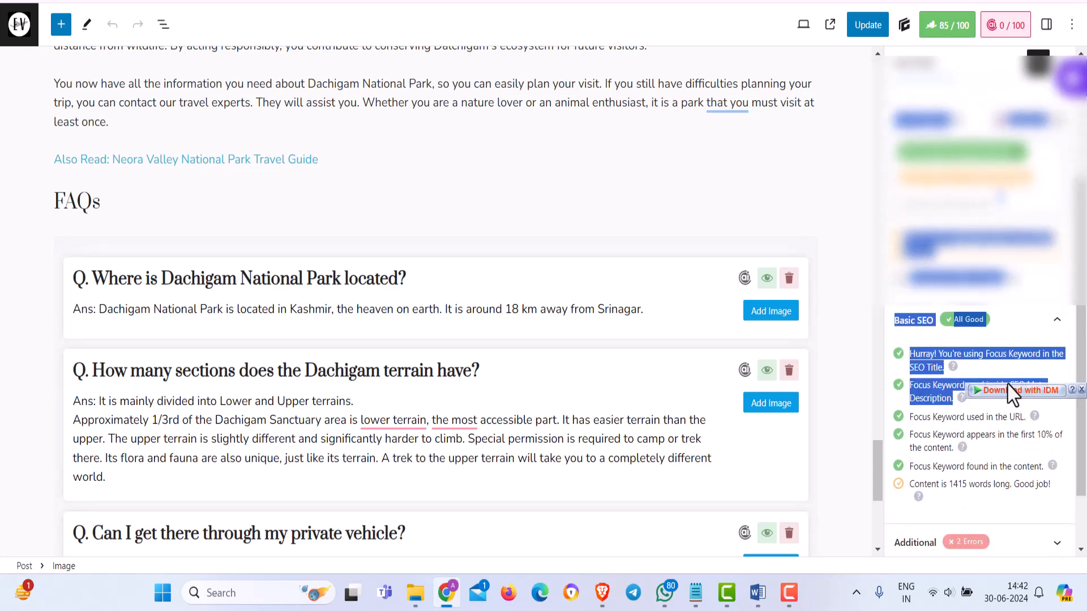
pyautogui.click(978, 413)
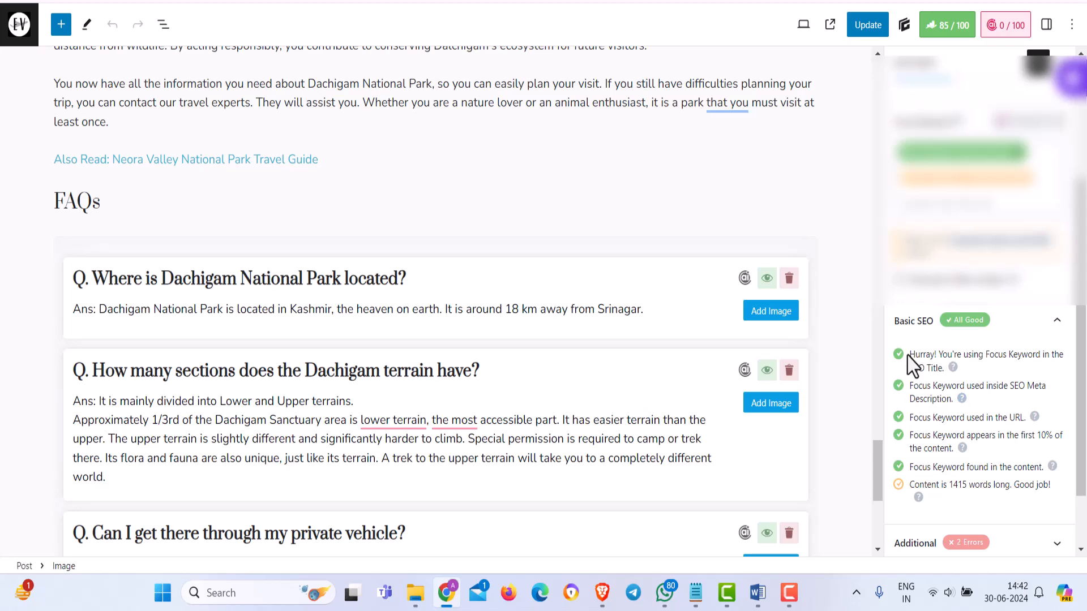
pyautogui.moveTo(1084, 362); pyautogui.dragTo(1083, 413)
pyautogui.click(1027, 469)
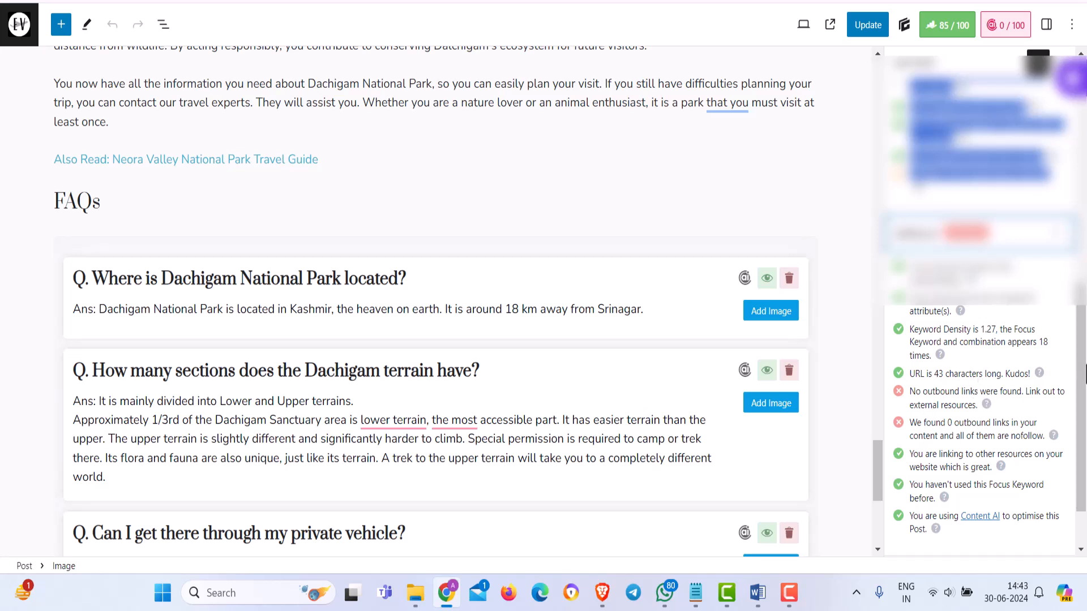
pyautogui.moveTo(1084, 383); pyautogui.dragTo(1078, 465)
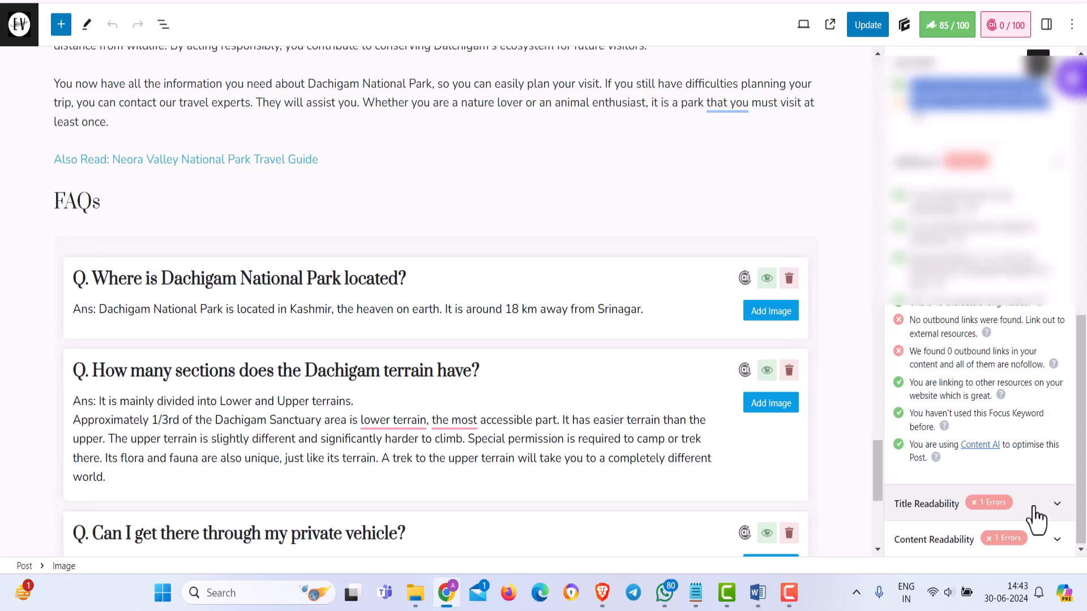